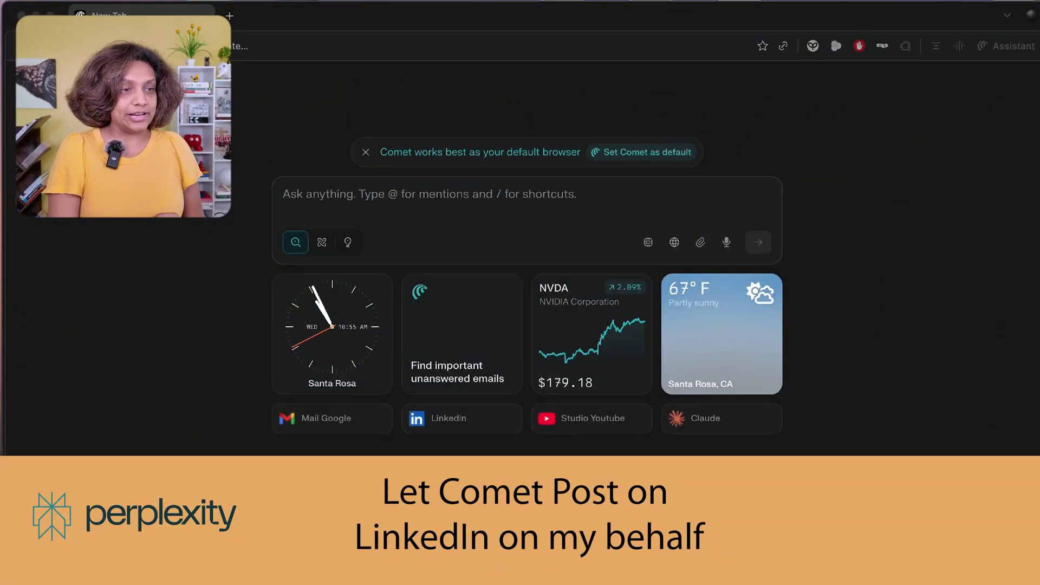
# Open the Assistant side panel in Comet.
pyautogui.moveTo(2, 183)
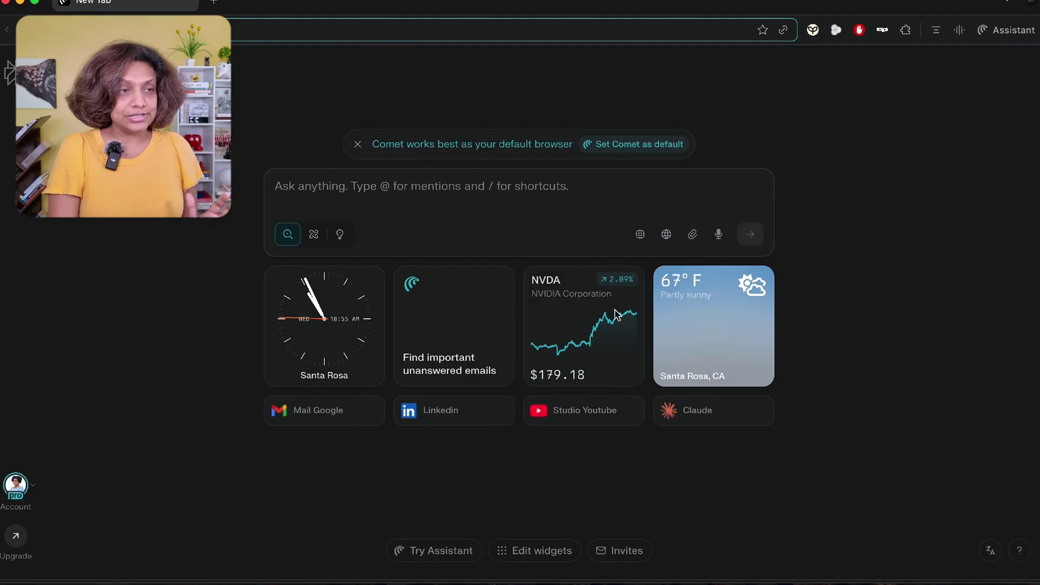
pyautogui.click(371, 190)
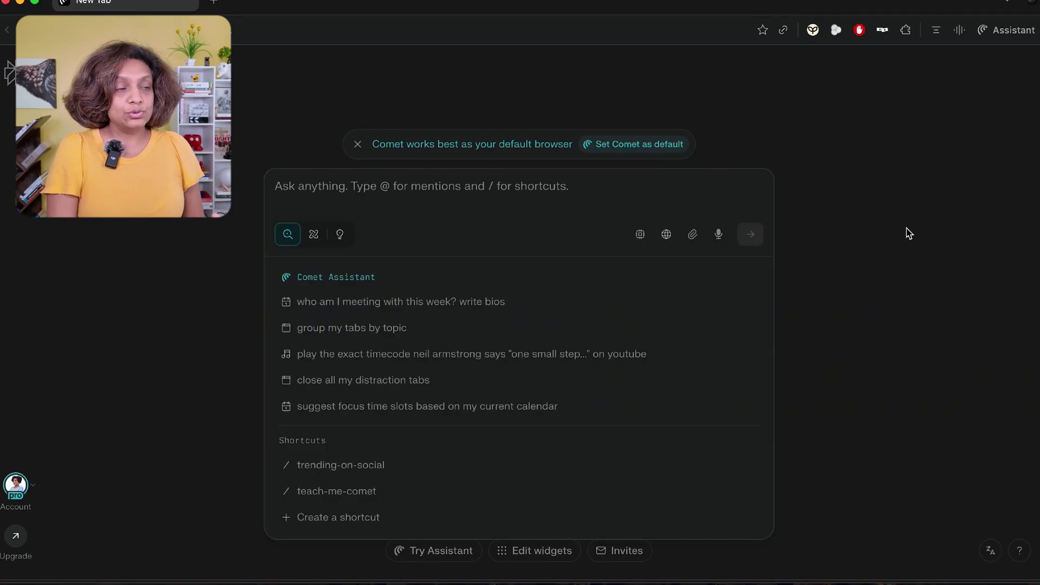
pyautogui.click(909, 233)
pyautogui.click(1013, 29)
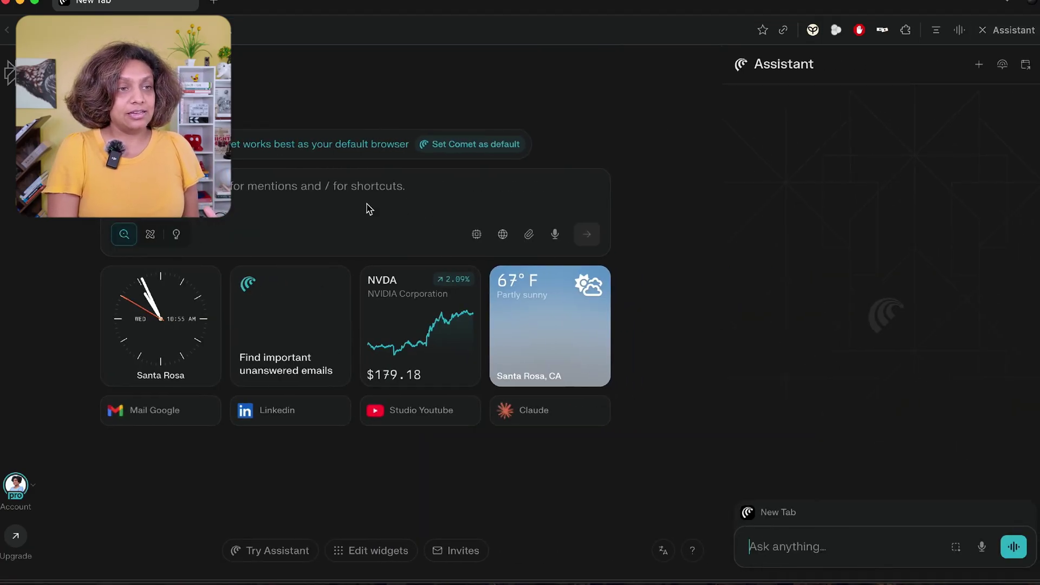
pyautogui.click(274, 191)
# Load linkedin.com in the current tab and focus the Assistant's Ask box.
pyautogui.click(189, 28)
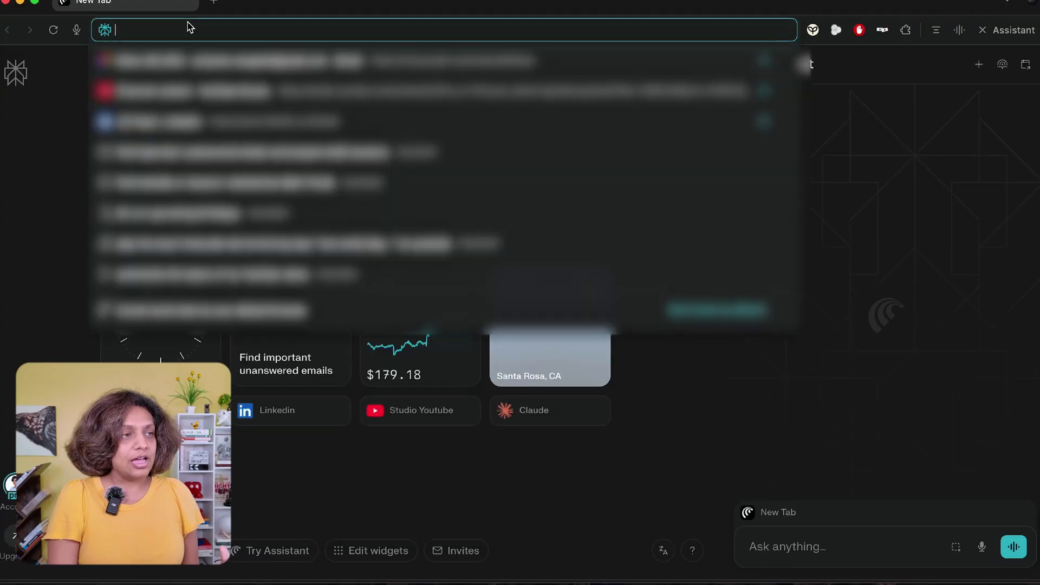
pyautogui.write('linkedin.com')
pyautogui.press('Return')
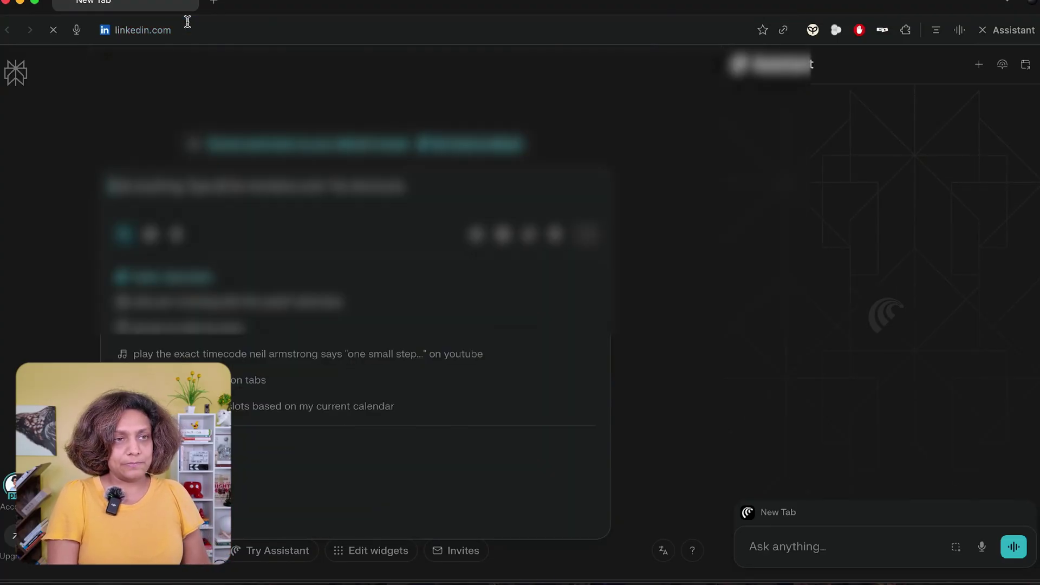
pyautogui.click(780, 547)
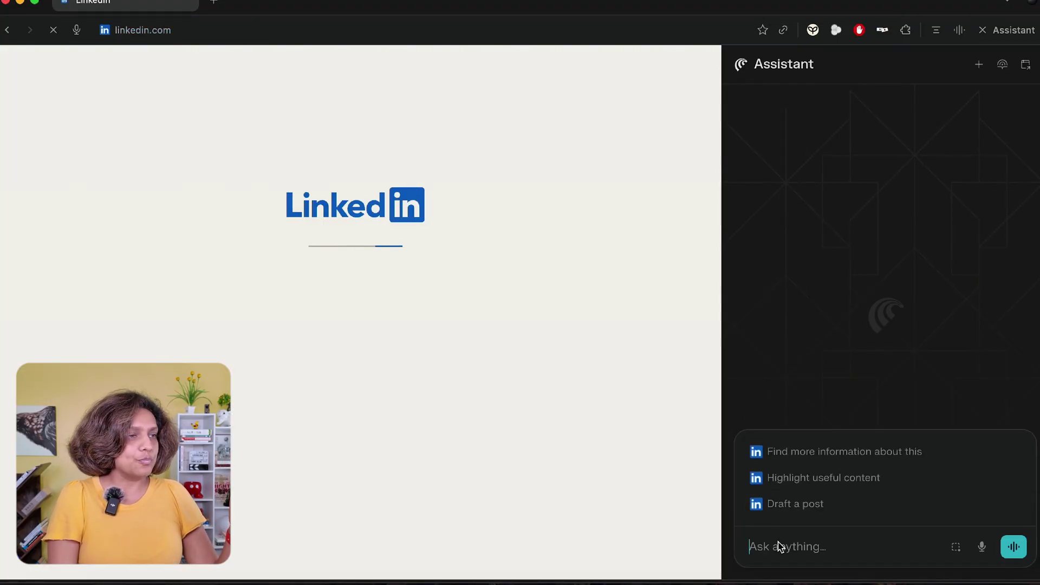
# Ask the assistant to assess last month's LinkedIn posts and suggest the most engaging new topics.
pyautogui.write('Assess my ')
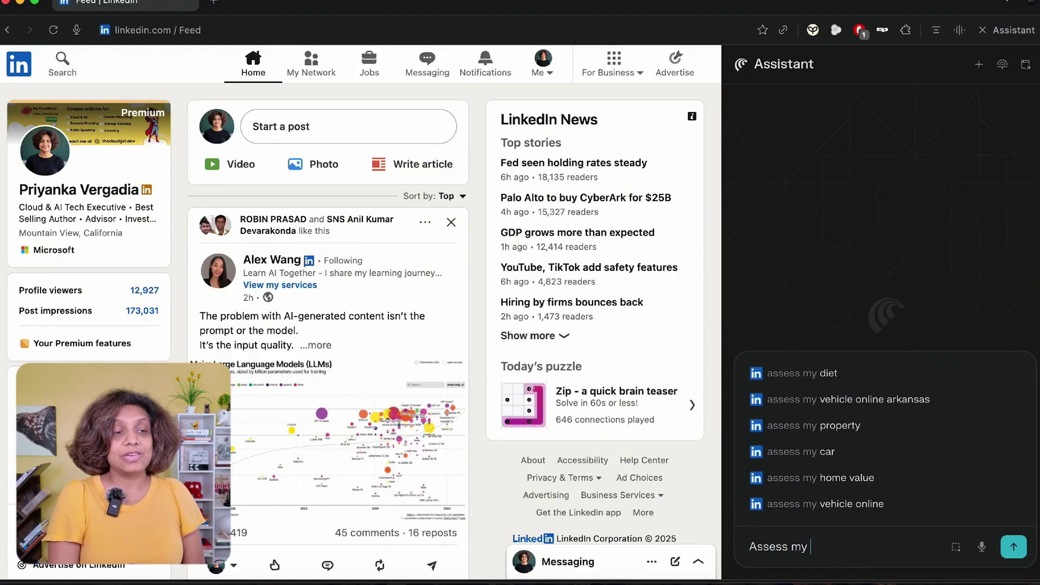
pyautogui.write('last 1 mot')
pyautogui.press('BackSpace')
pyautogui.press('BackSpace')
pyautogui.write('th of li')
pyautogui.write('nkedin po')
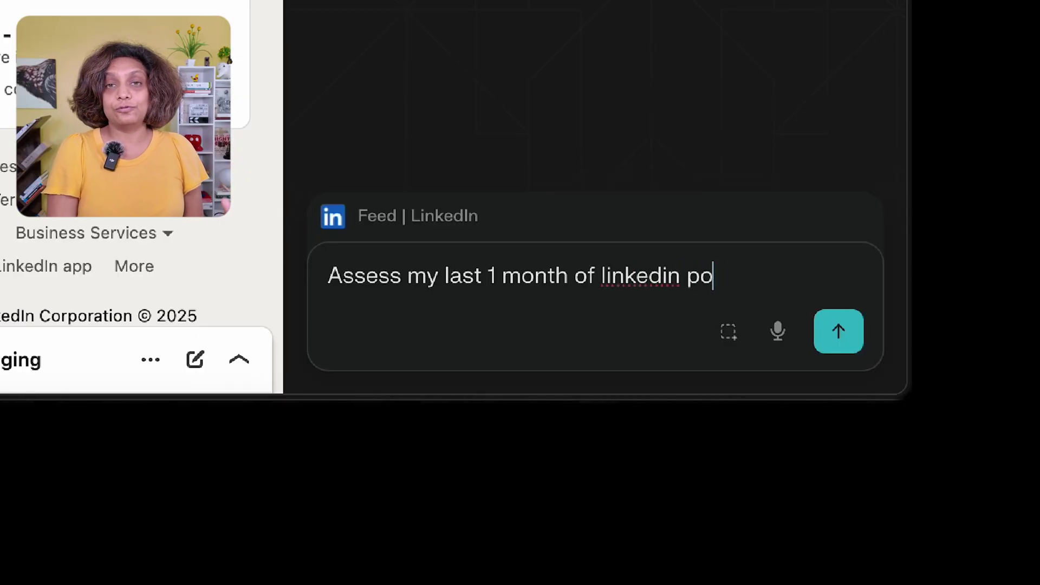
pyautogui.write('sts and draw out conclusions on which type of posts mak')
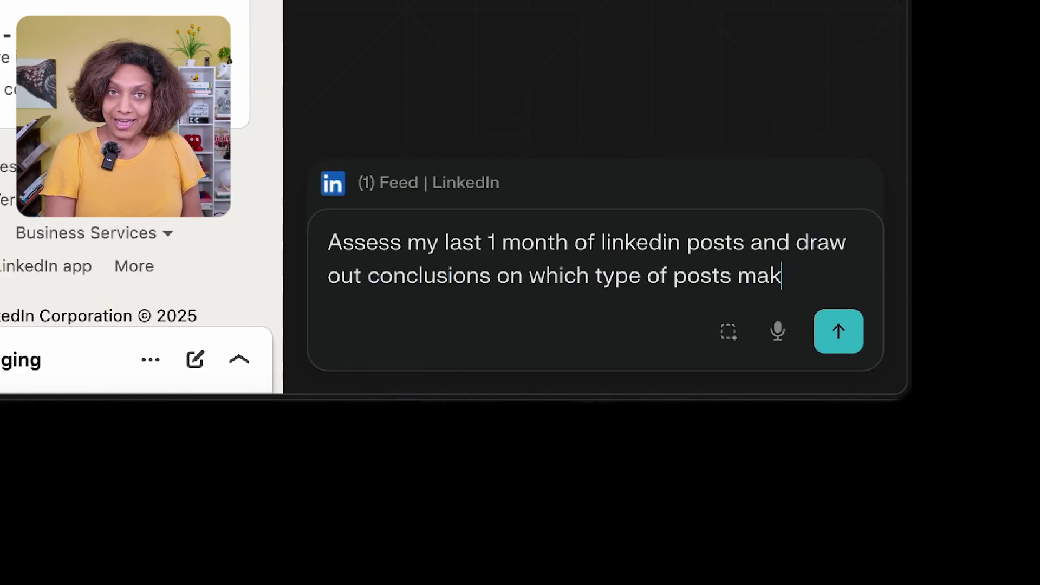
pyautogui.write('most engagement,')
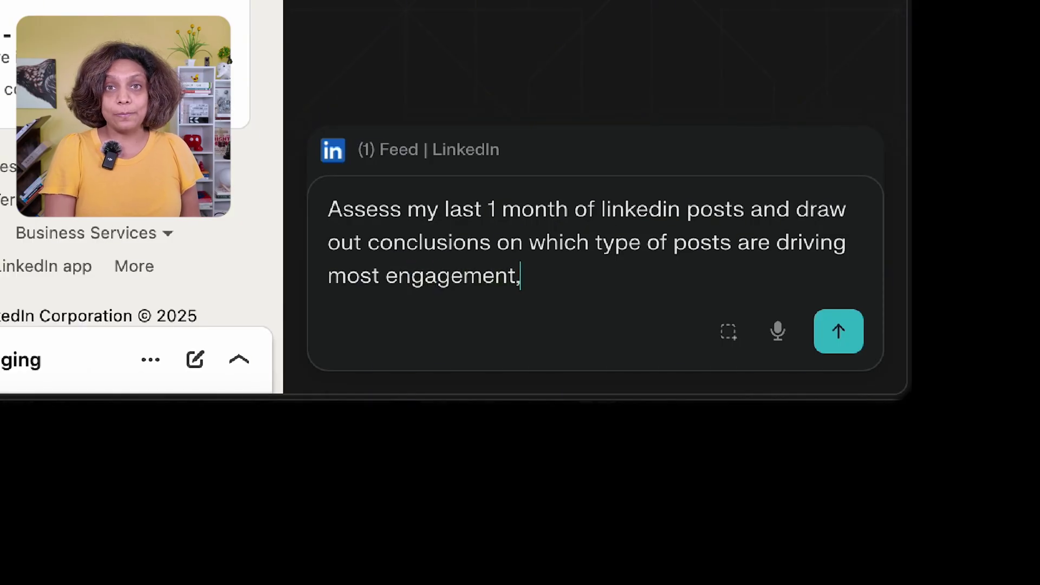
pyautogui.write('ew topics for me to consider for future posts')
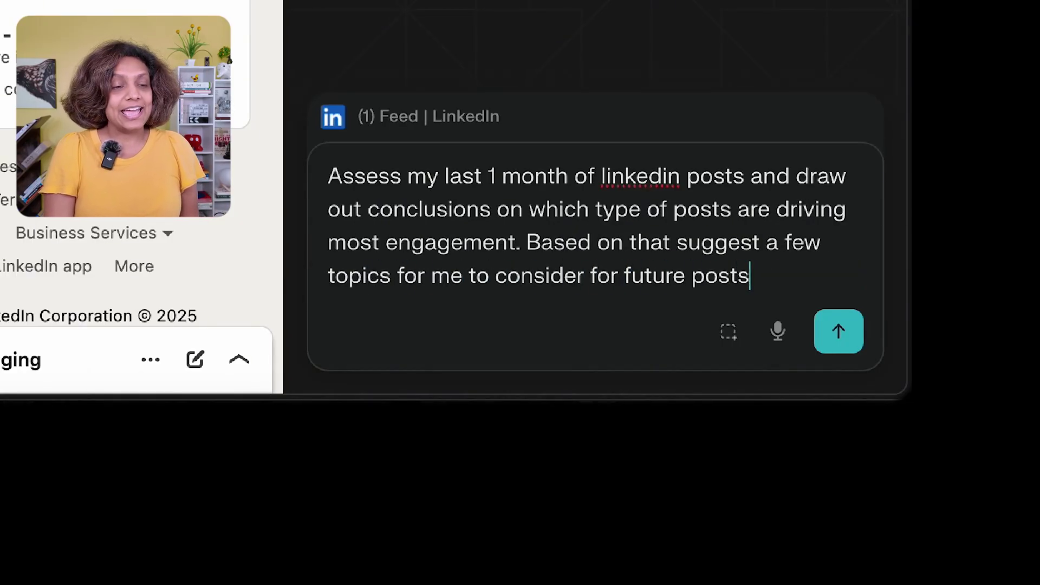
pyautogui.write('.')
pyautogui.press('Return')
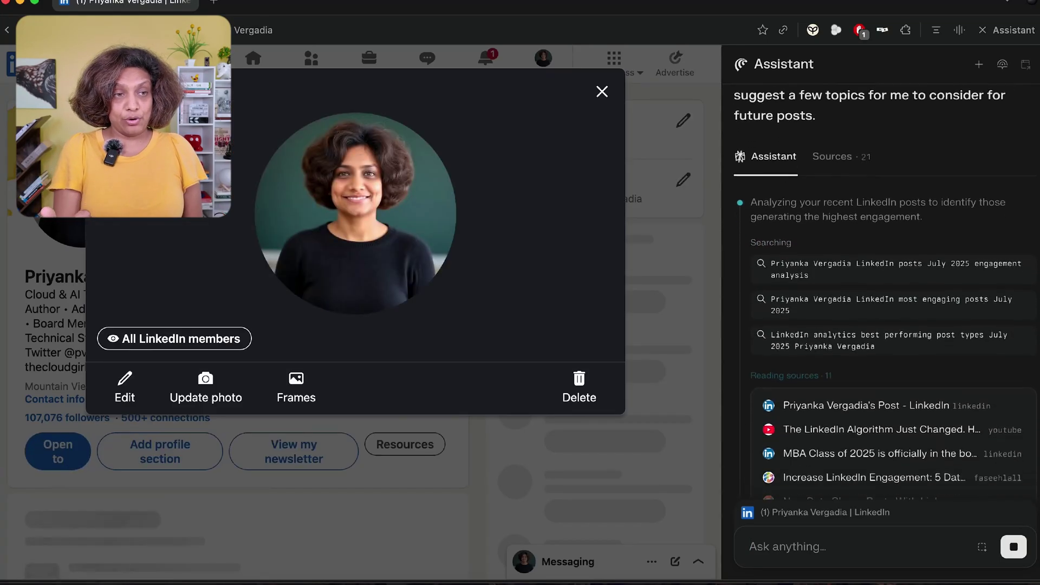
# Close the profile photo viewer and widen the Assistant panel while the engagement analysis generates.
pyautogui.press('Escape')
pyautogui.scroll(-10, 440, 165)
pyautogui.scroll(10, 440, 165)
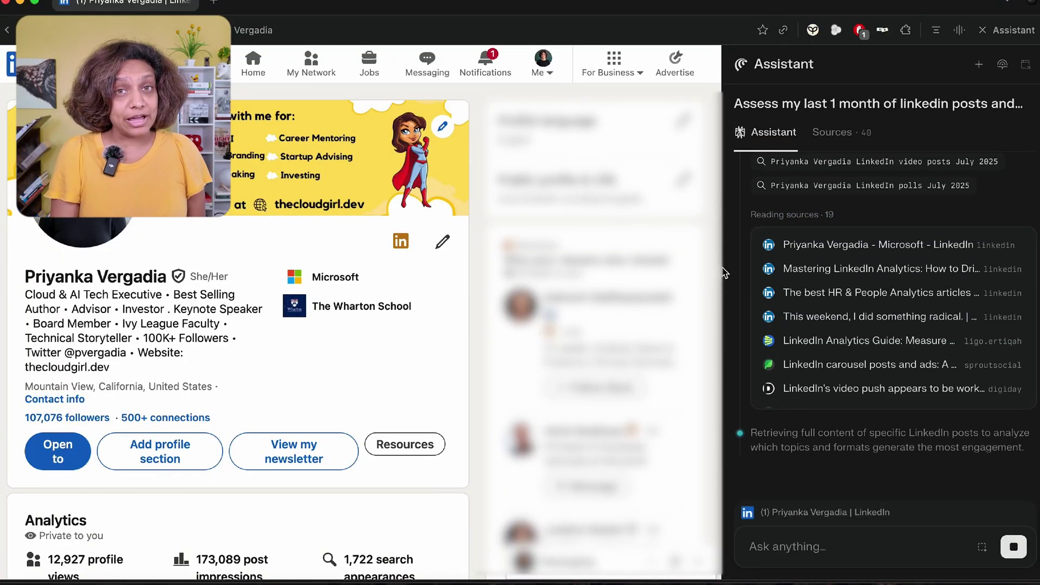
pyautogui.moveTo(724, 273); pyautogui.dragTo(596, 276)
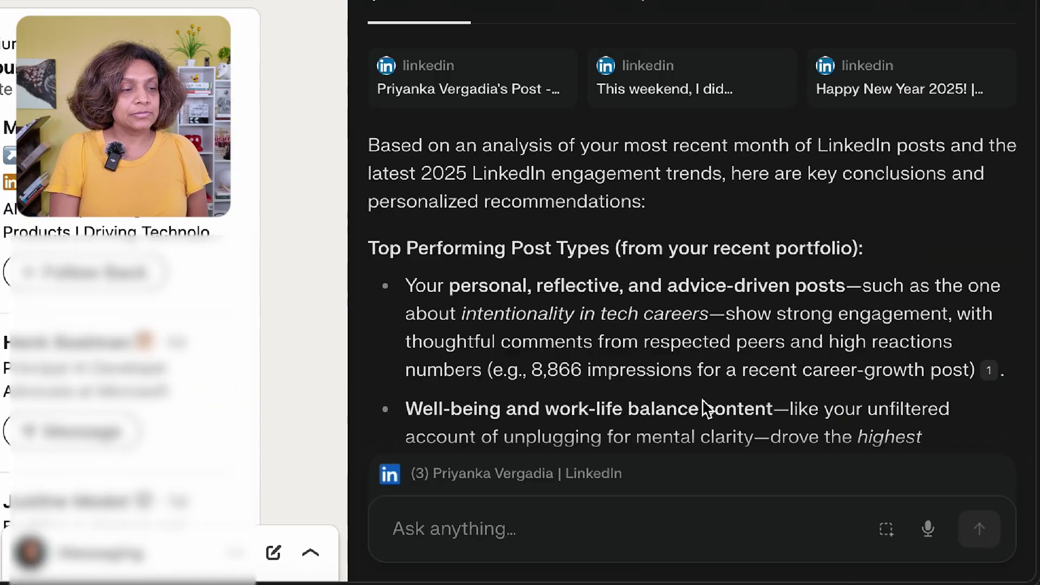
pyautogui.scroll(-15, 859, 441)
pyautogui.scroll(3, 806, 255)
pyautogui.scroll(1, 623, 128)
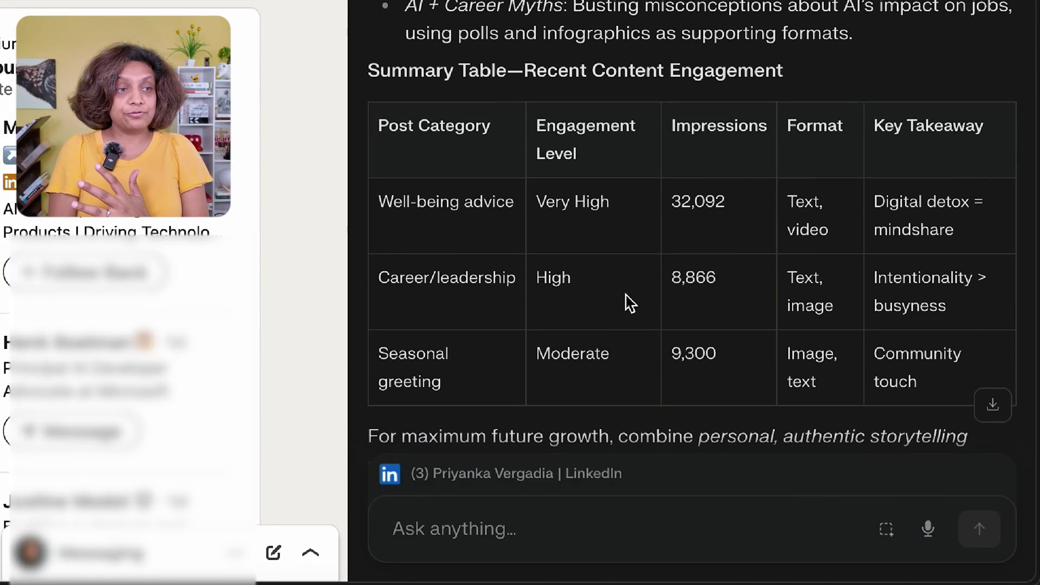
pyautogui.scroll(-3, 484, 311)
pyautogui.scroll(6, 518, 306)
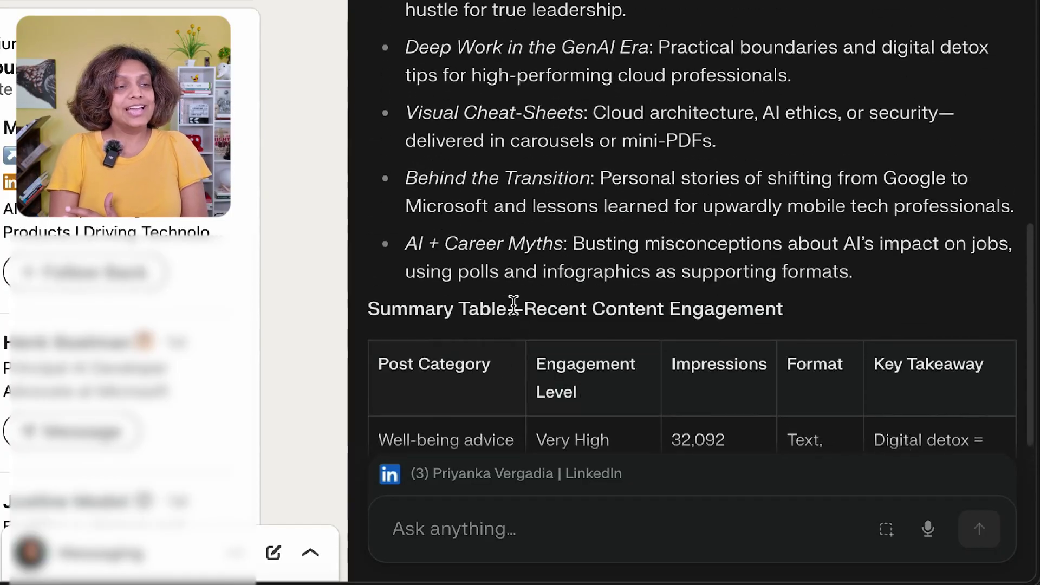
pyautogui.scroll(15, 514, 304)
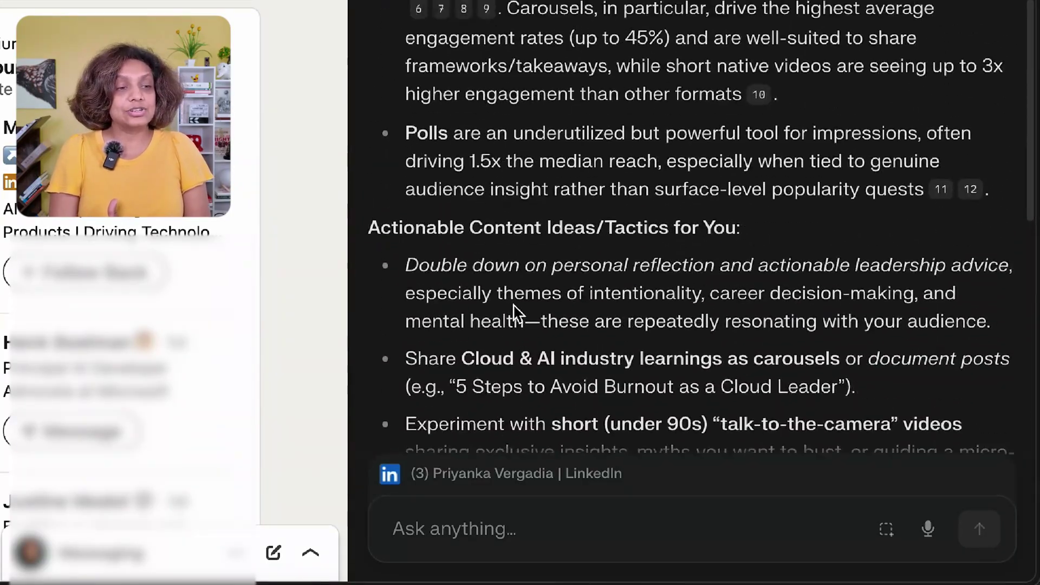
pyautogui.scroll(8, 514, 304)
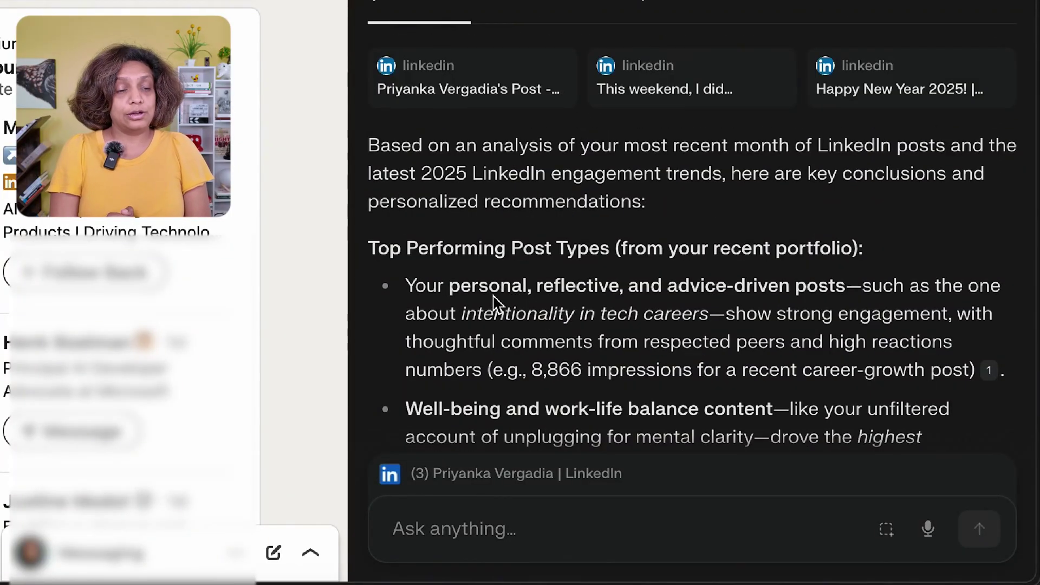
pyautogui.scroll(-5, 494, 302)
pyautogui.scroll(-15, 494, 302)
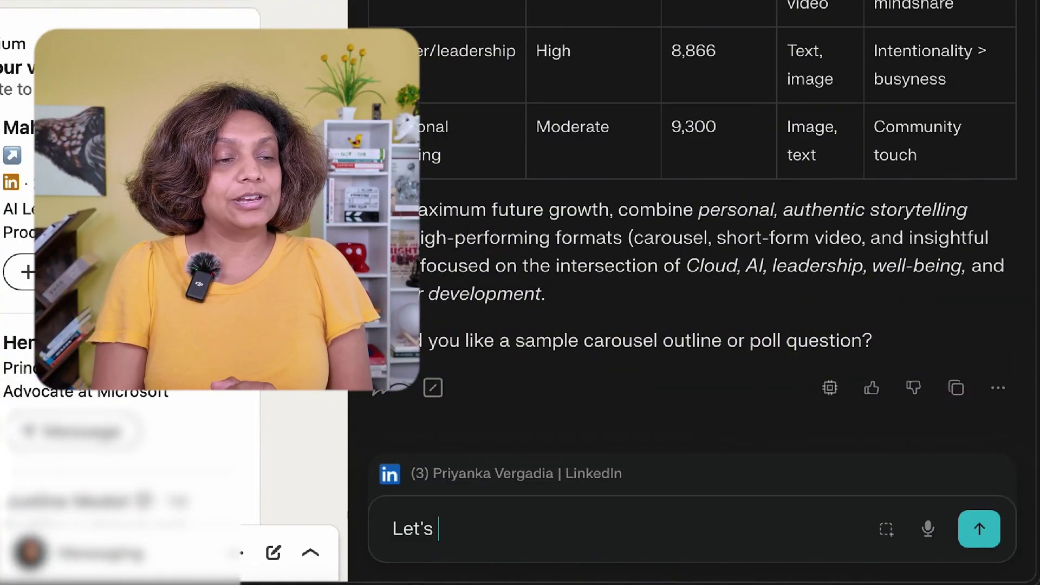
# Request a LinkedIn post on wellbeing and balancing health and fitness with work, posted on your behalf.
pyautogui.write('t a post on wellb')
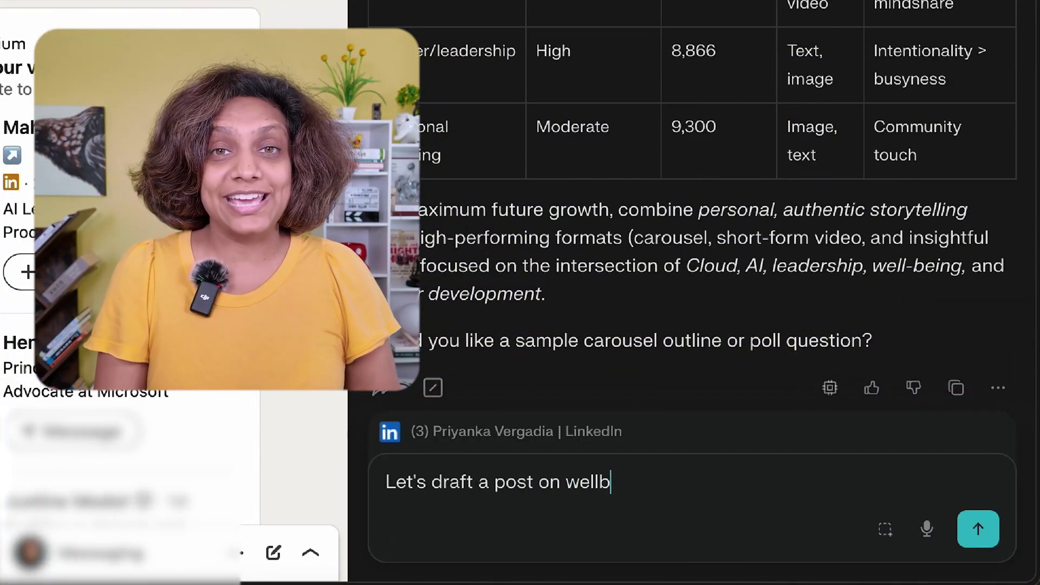
pyautogui.write('eing and ')
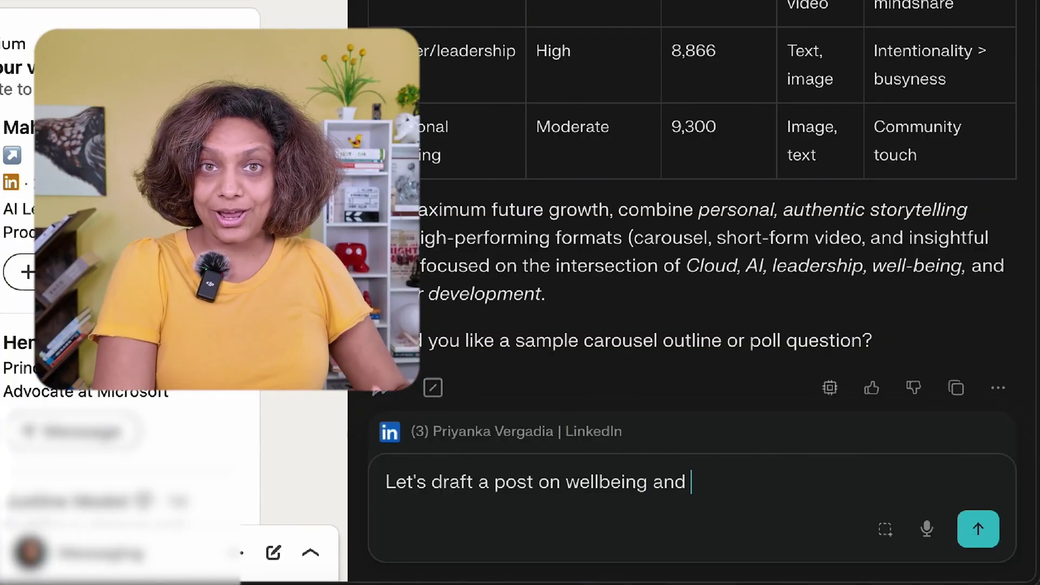
pyautogui.write('balacing health and fitness wi')
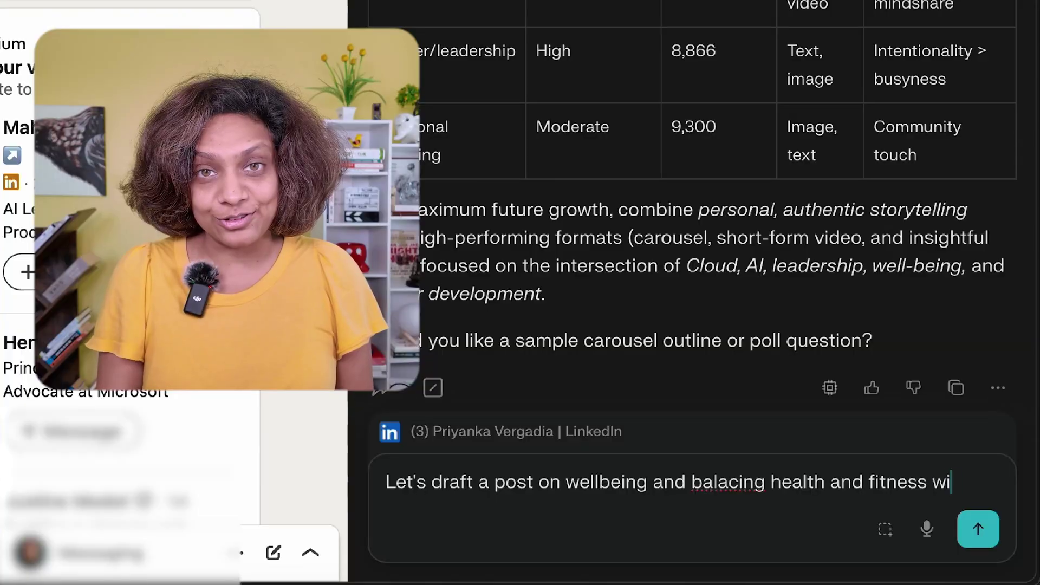
pyautogui.write('th work. Pos')
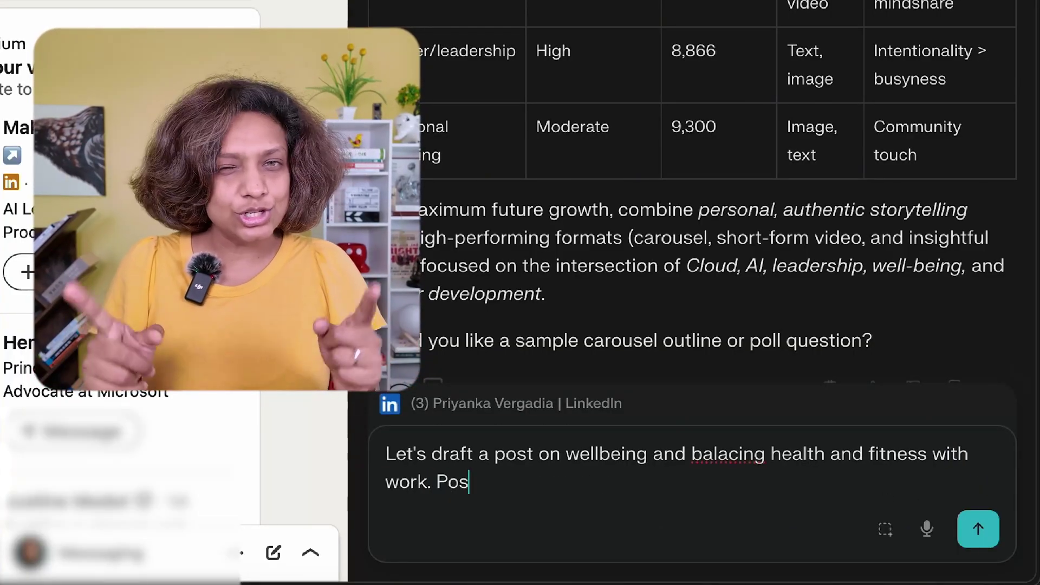
pyautogui.write('t is on my behalf as well.')
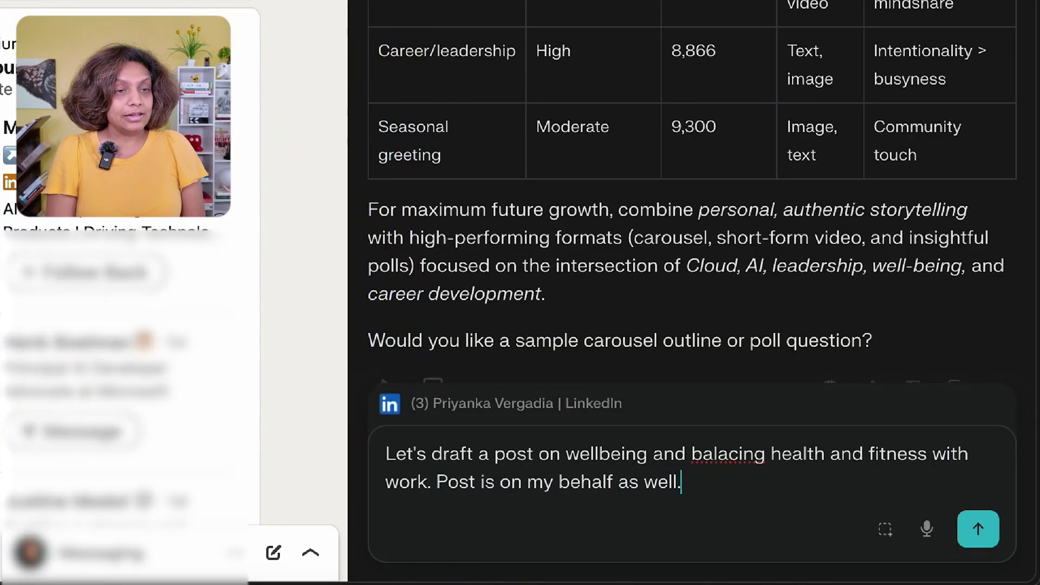
pyautogui.press('Return')
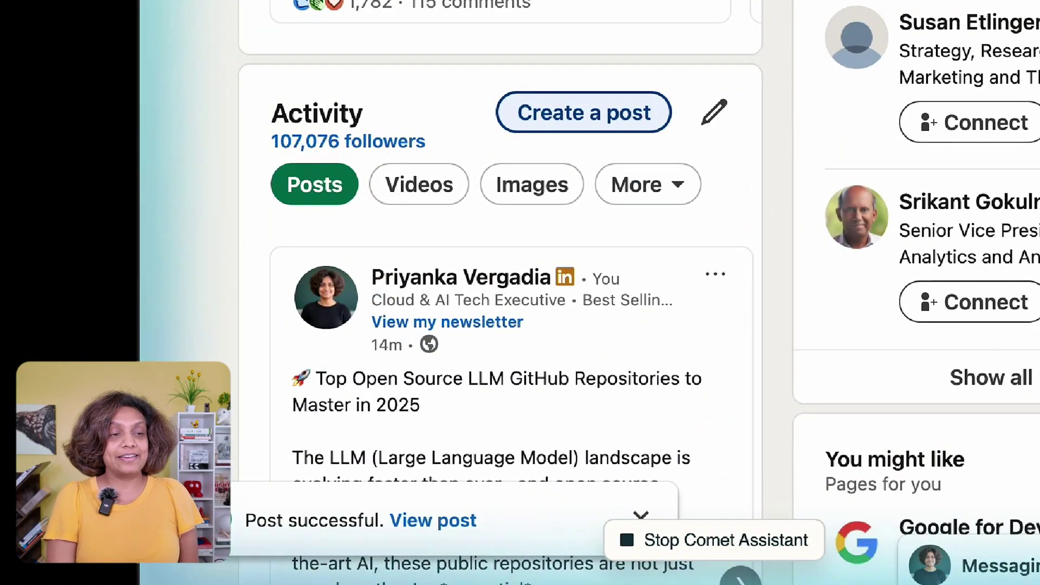
# Open the published wellbeing post from the 'Post successful' notification.
pyautogui.click(469, 524)
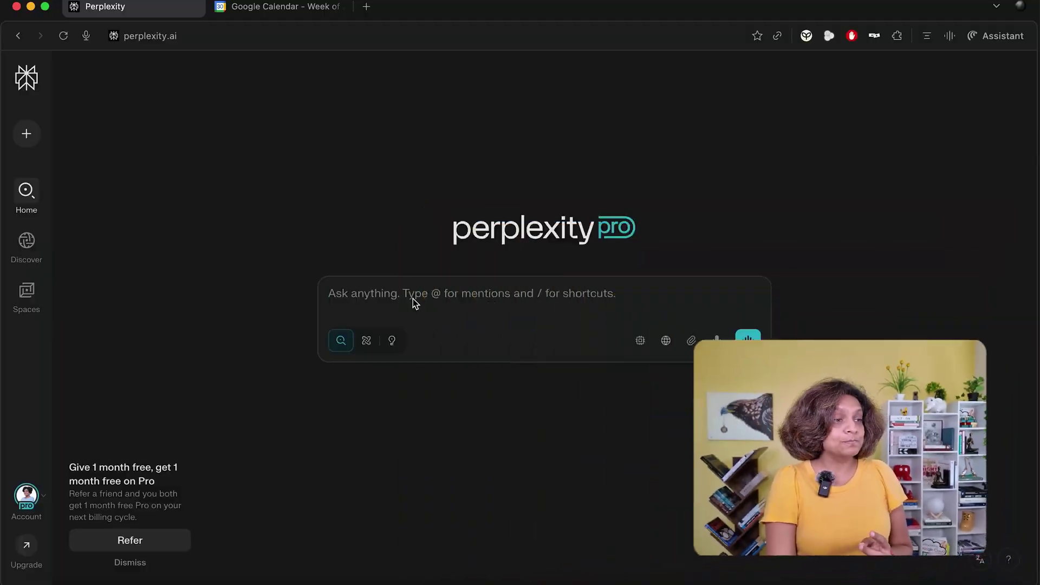
# Submit the prepared prompt to schedule today's to-do list into free calendar slots.
pyautogui.write("My today's todo list 1. send email to joe to start working on blah 2. Review blog 3. Review Alex's proposal for new project. 4. Take simba to vet at 4:30pm 5. Run in the evening. Add this list to my calendar where you see free spots. I need 1 hour to review and respond to Alex, 30 mins to review blog and 10 mins to send the email to joe. My run needs to 5miles.")
pyautogui.moveTo(357, 260); pyautogui.dragTo(454, 258)
pyautogui.click(543, 255)
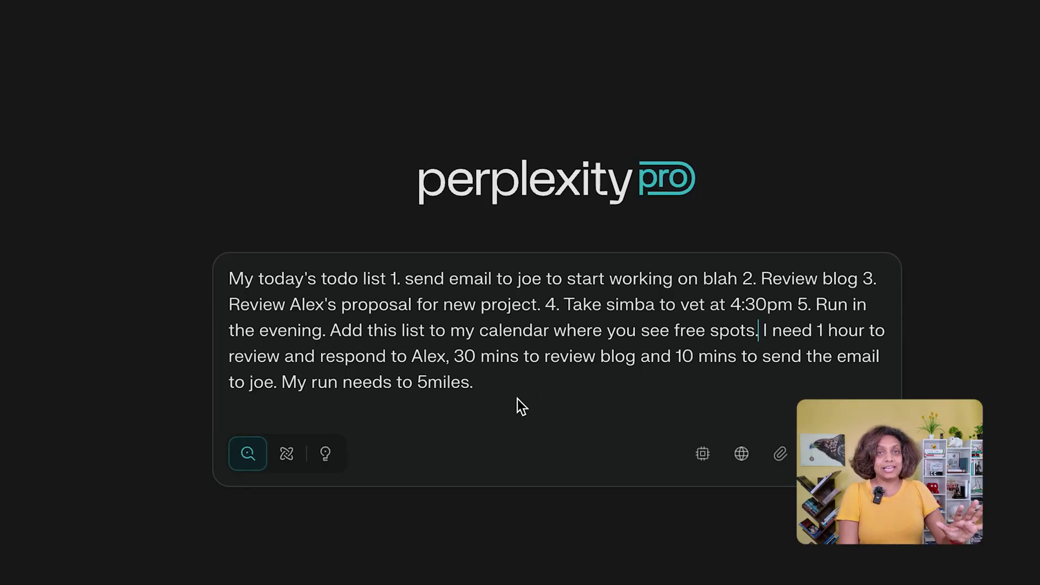
pyautogui.press('Return')
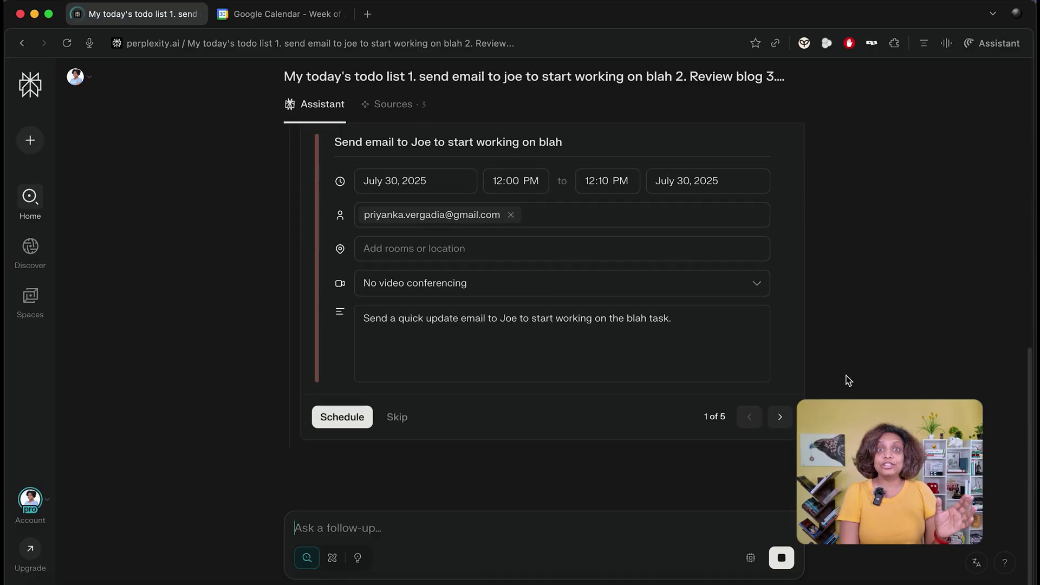
# Schedule each to-do item into its July 30 slot and check the results in Google Calendar.
pyautogui.click(337, 469)
pyautogui.click(337, 470)
pyautogui.click(337, 470)
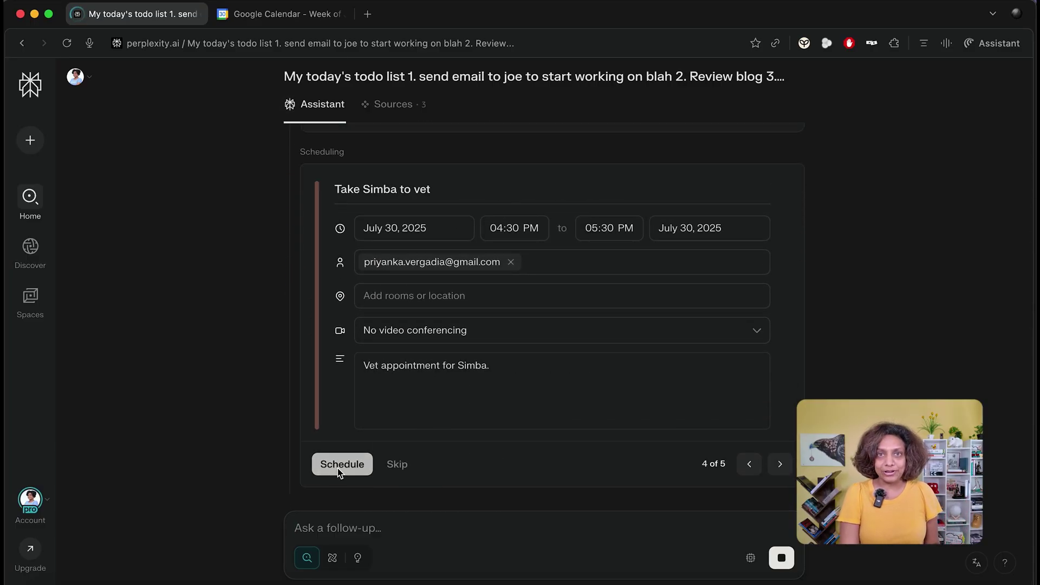
pyautogui.click(337, 470)
pyautogui.click(337, 470)
pyautogui.click(282, 14)
pyautogui.scroll(-3, 576, 288)
pyautogui.click(518, 270)
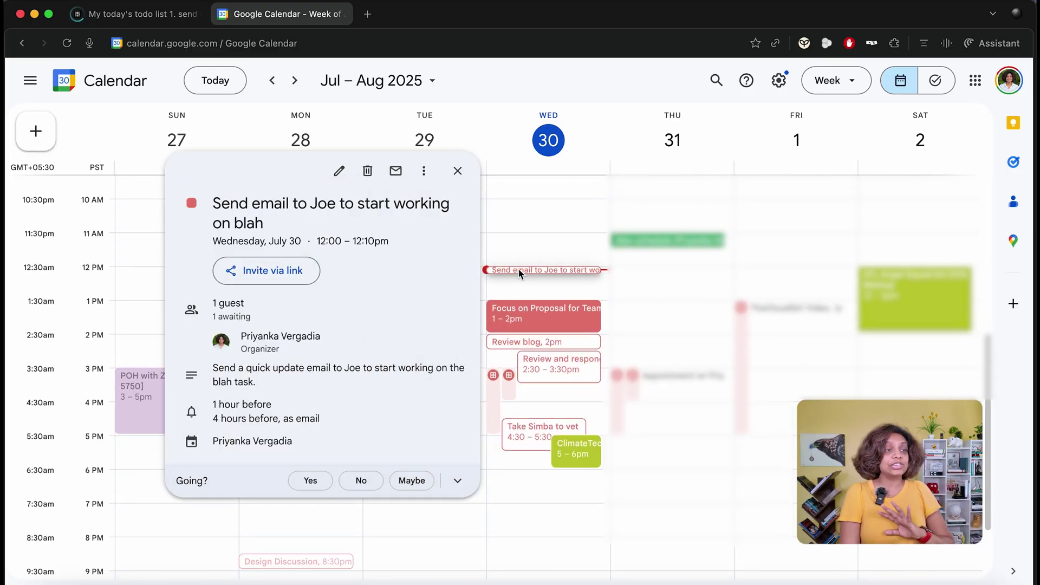
pyautogui.click(531, 344)
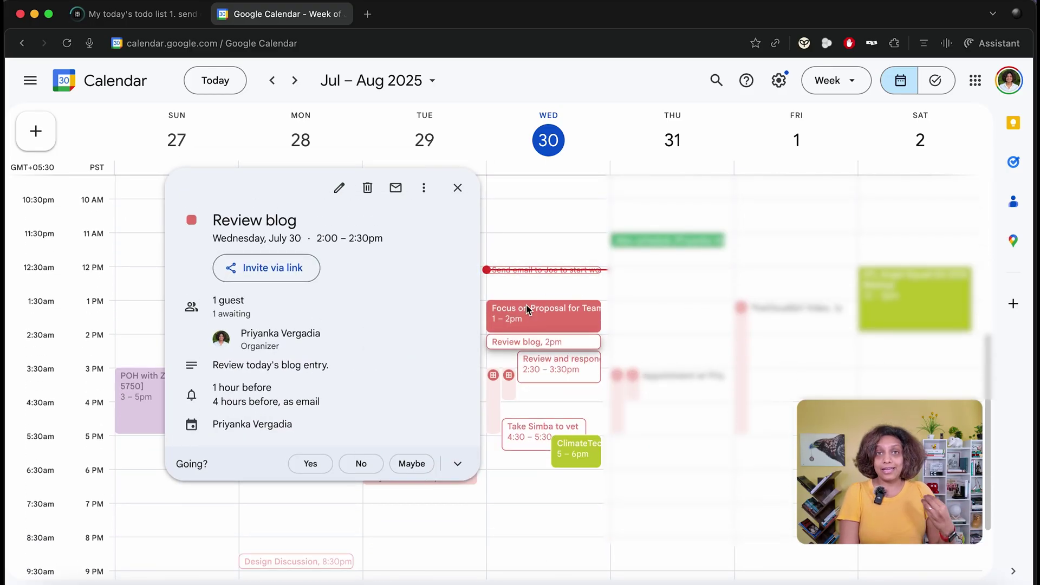
pyautogui.click(550, 372)
pyautogui.click(521, 440)
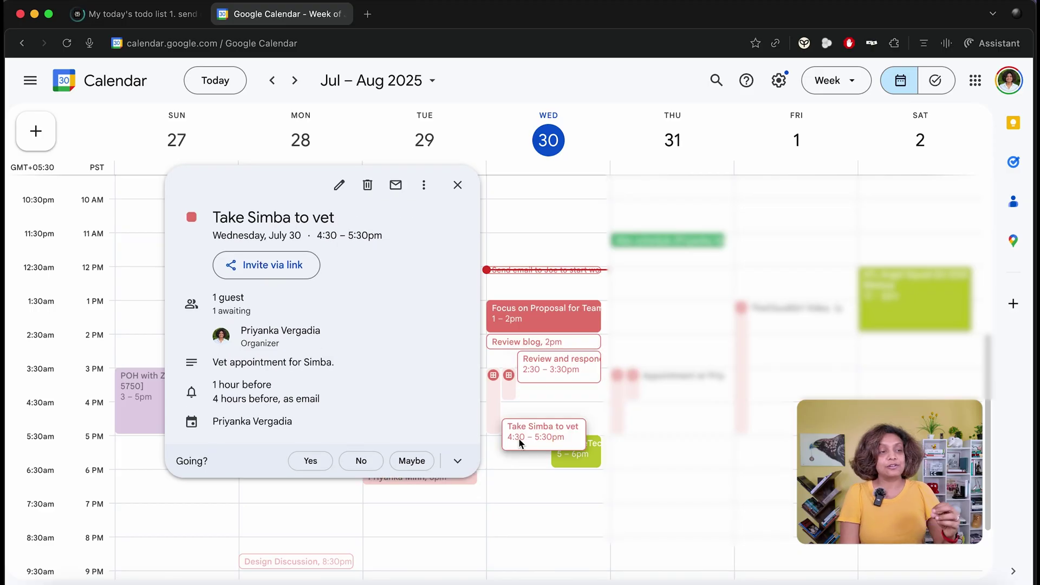
pyautogui.click(563, 499)
pyautogui.scroll(-3, 549, 503)
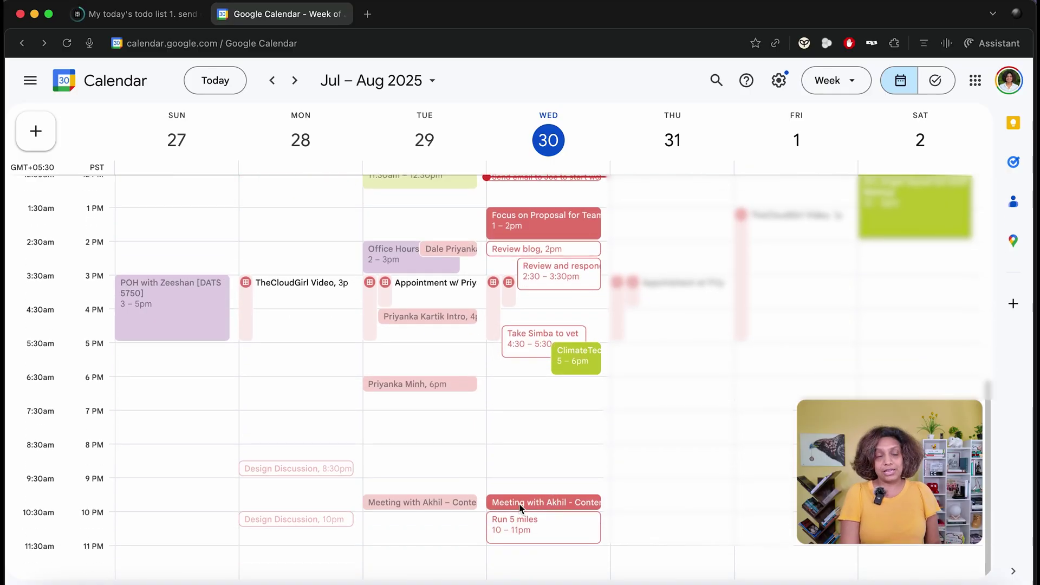
pyautogui.click(544, 533)
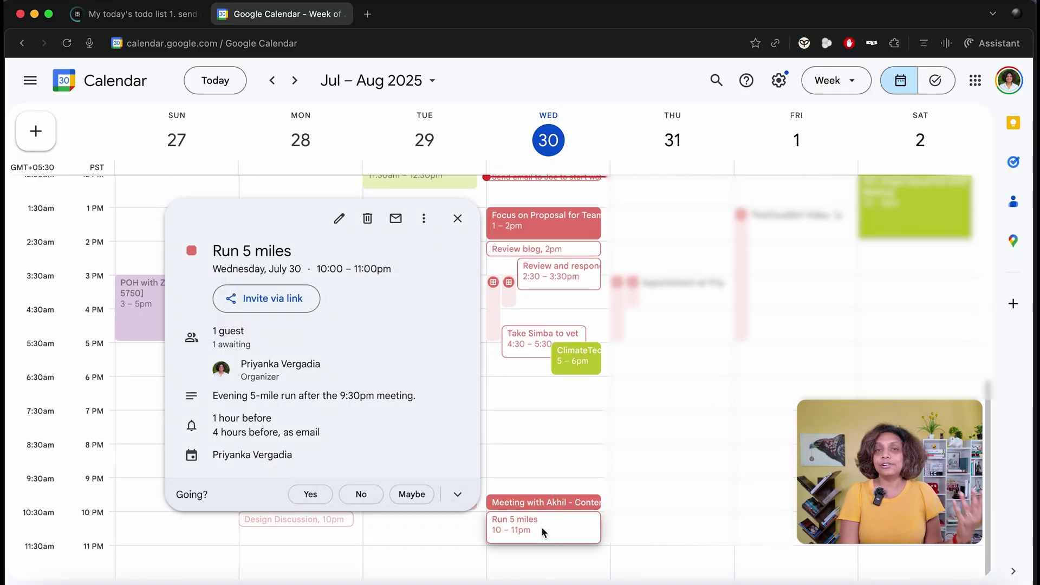
pyautogui.click(552, 435)
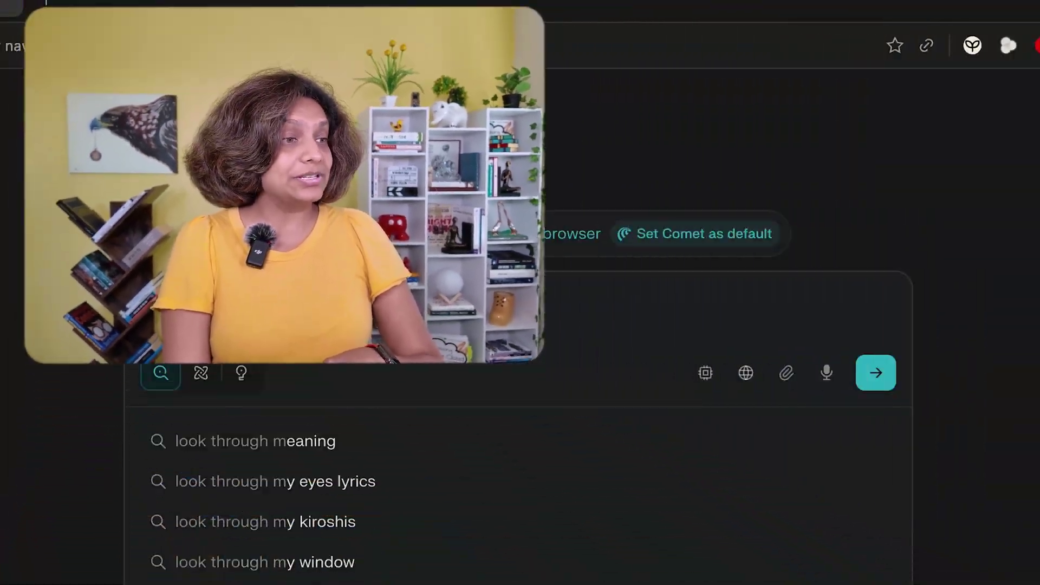
# Write a request to find guests who accepted CloudGirl video invites and draft separate question lists for each guest.
pyautogui.write('y emails')
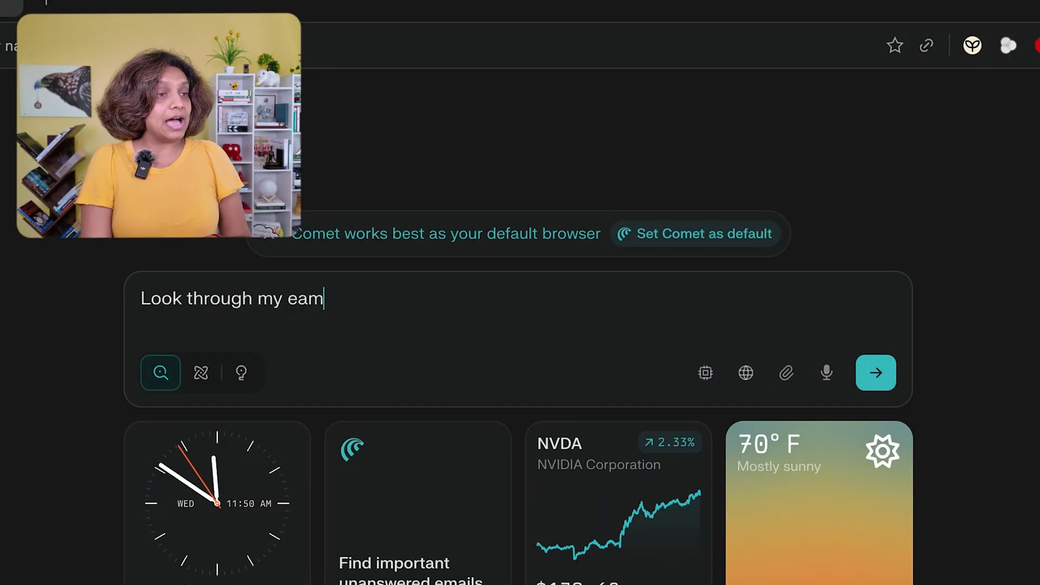
pyautogui.write(' and calendar to check who have j')
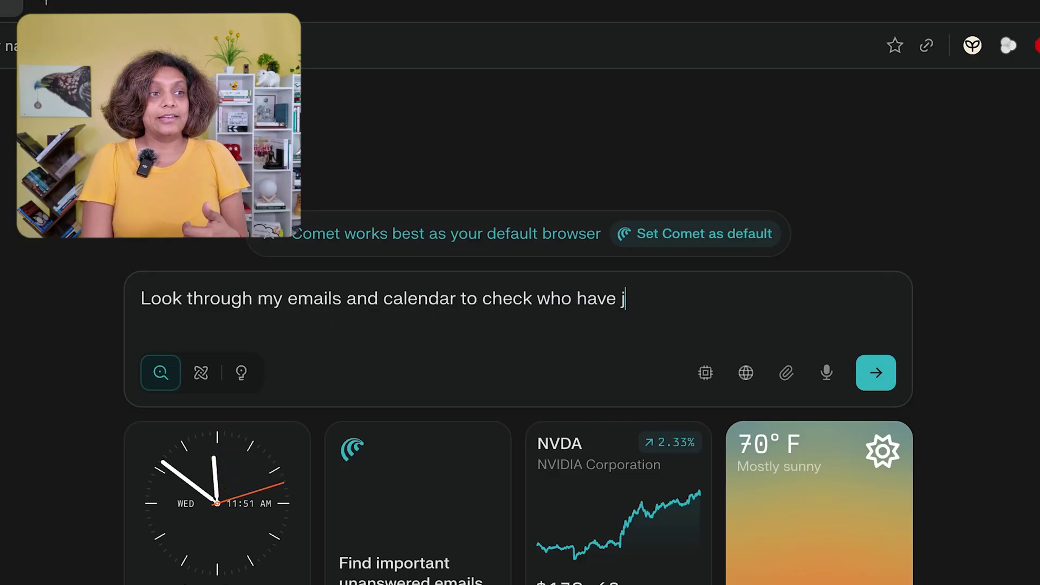
pyautogui.press('BackSpace')
pyautogui.write('set up a time with me')
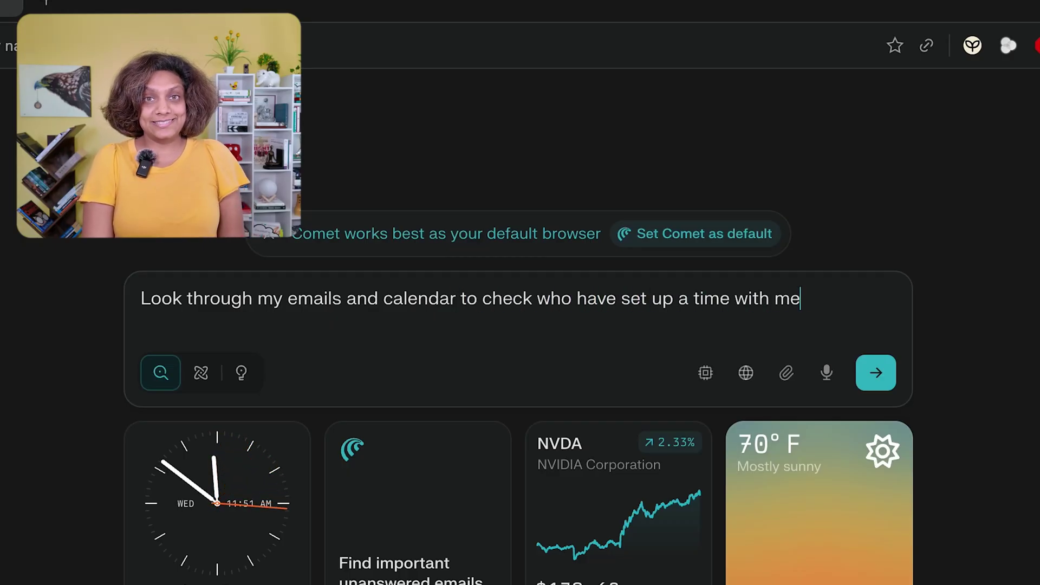
pyautogui.write('has accepted by invite and ')
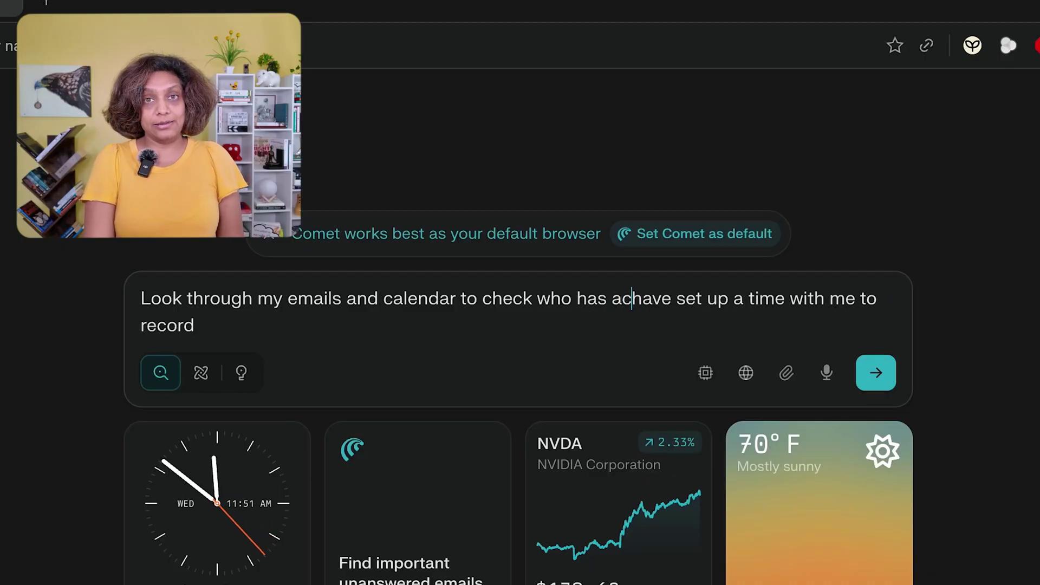
pyautogui.write('CloudGirl video. ')
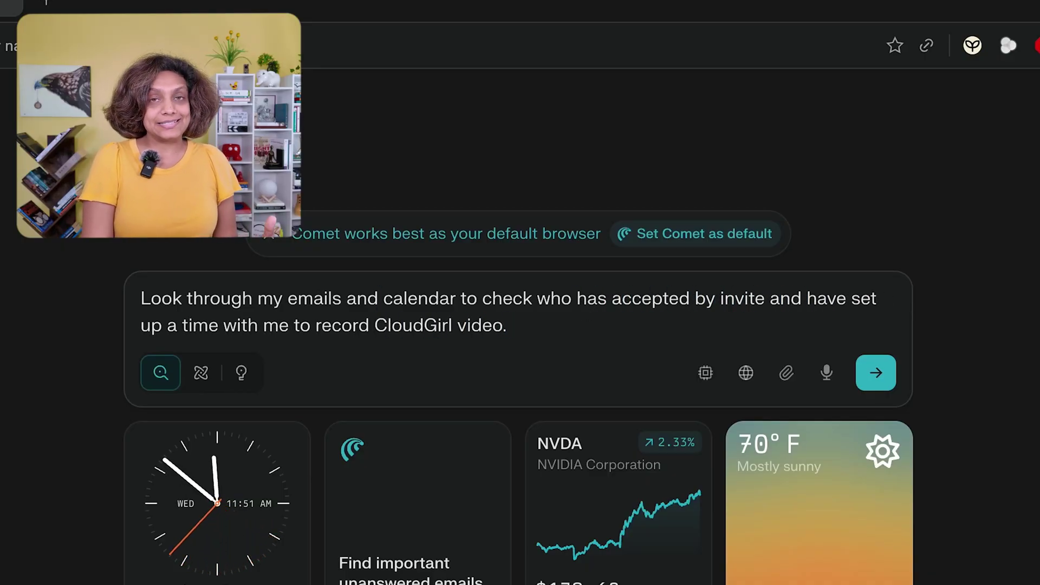
pyautogui.write('From that list and the details I sent to them also extract the t')
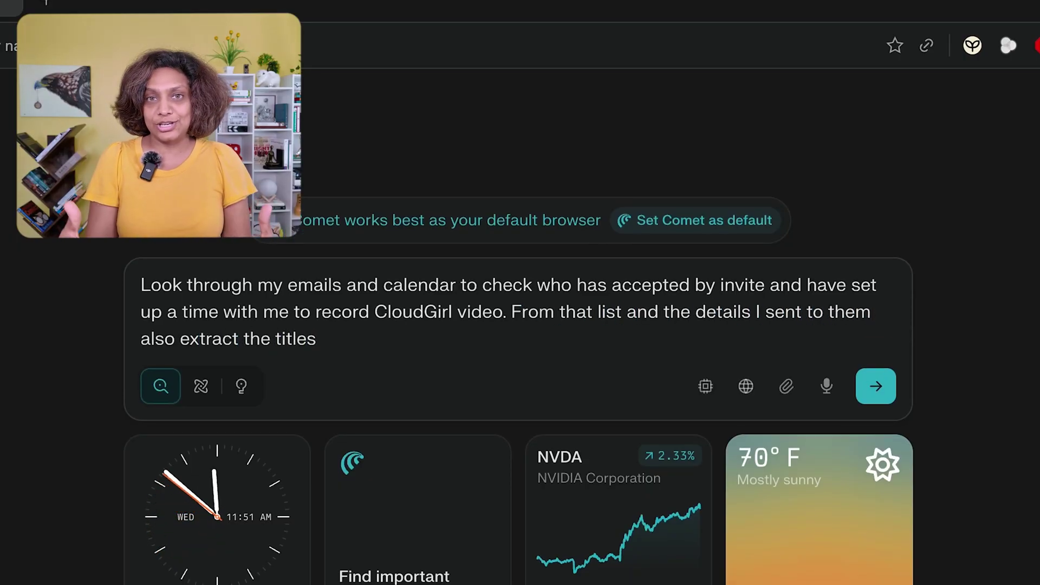
pyautogui.write('itles for te')
pyautogui.press('BackSpace')
pyautogui.press('BackSpace')
pyautogui.press('BackSpace')
pyautogui.press('BackSpace')
pyautogui.press('BackSpace')
pyautogui.press('BackSpace')
pyautogui.press('BackSpace')
pyautogui.press('BackSpace')
pyautogui.press('BackSpace')
pyautogui.press('BackSpace')
pyautogui.press('BackSpace')
pyautogui.press('BackSpace')
pyautogui.write('opics for the resp')
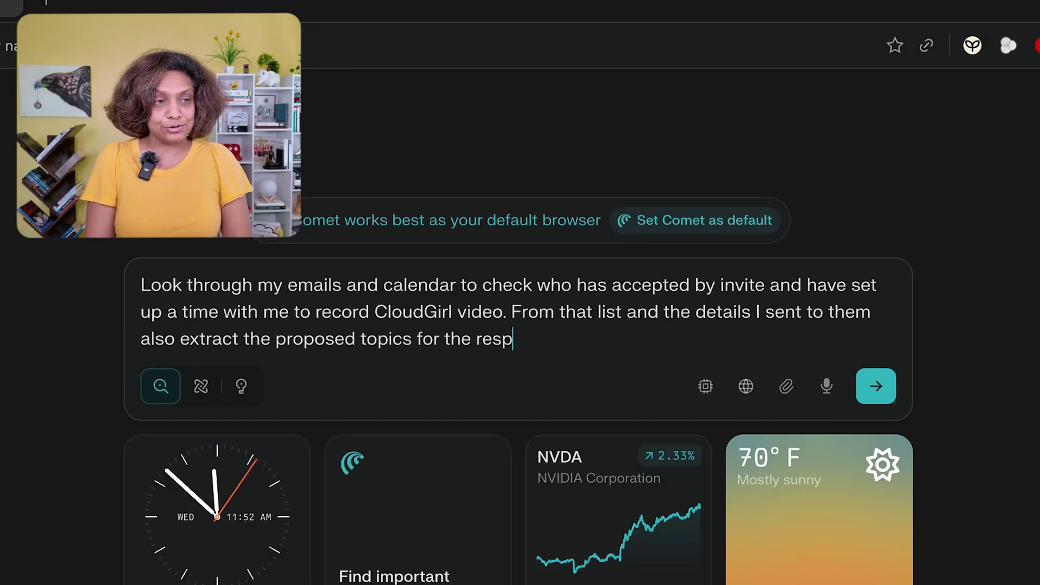
pyautogui.write('ective videos and then draft a')
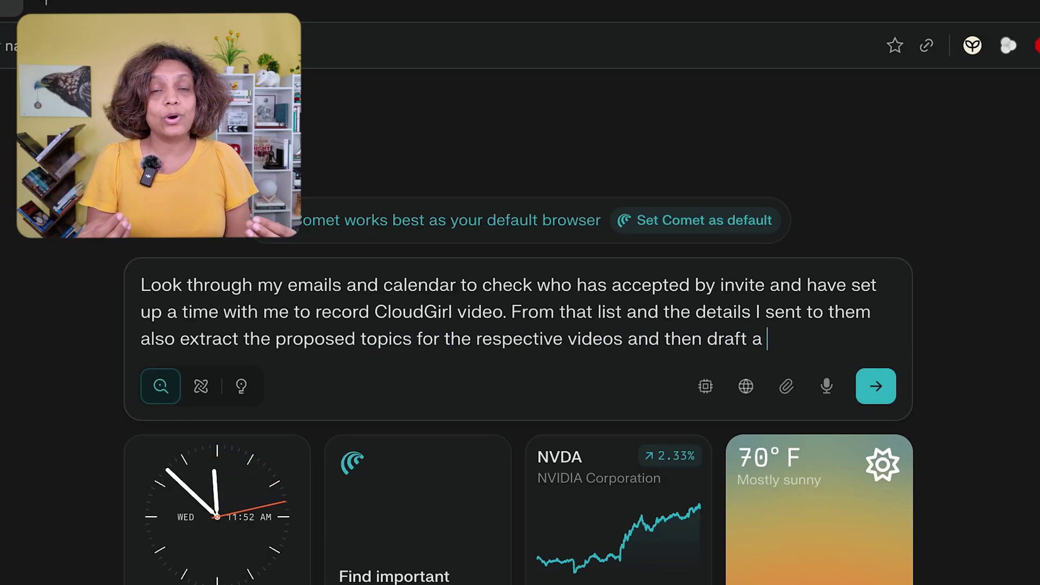
pyautogui.write('few qeustions based on the')
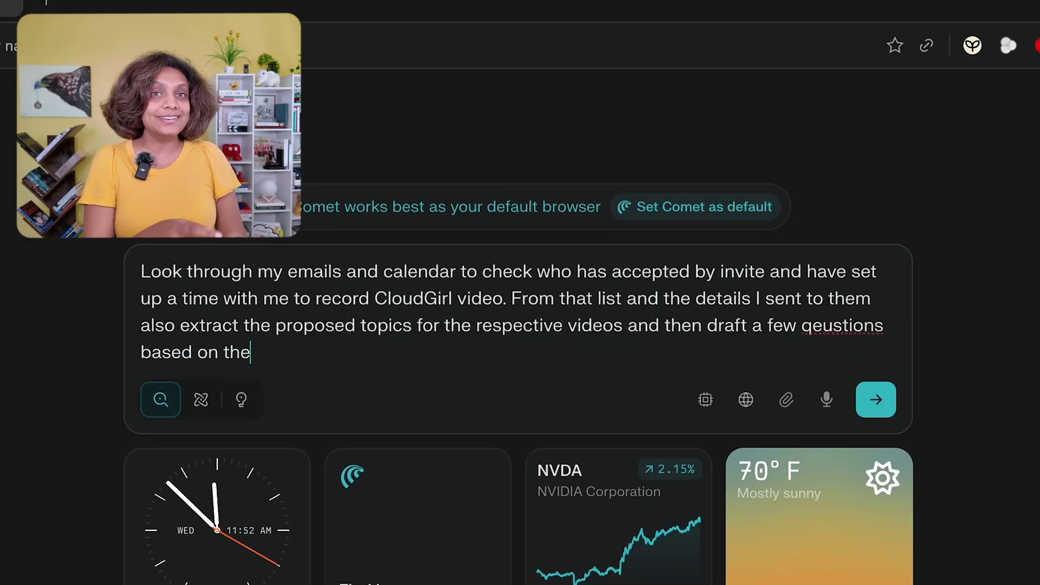
pyautogui.write(' topics and their')
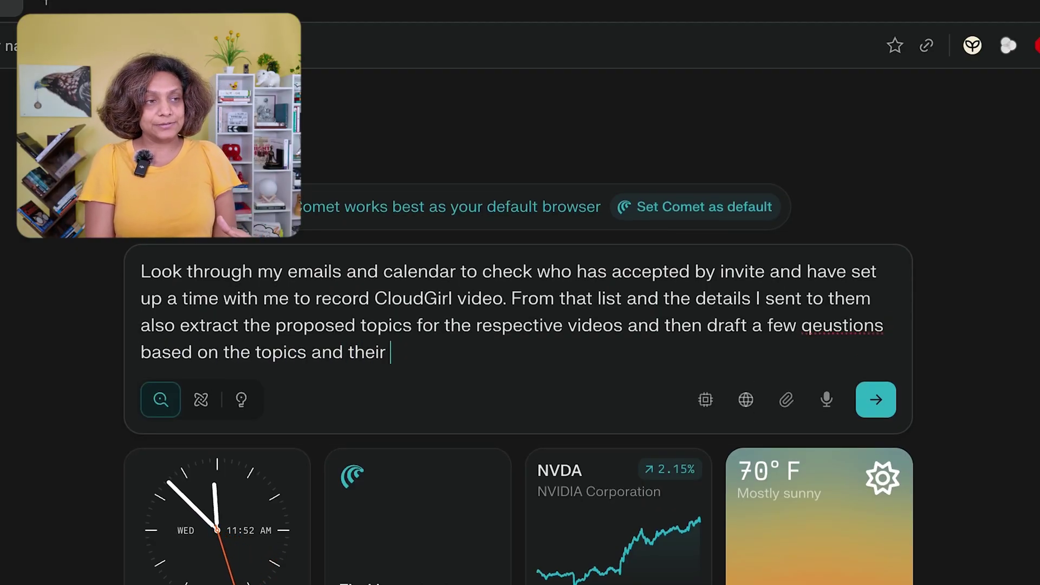
pyautogui.press('BackSpace')
pyautogui.press('BackSpace')
pyautogui.press('BackSpace')
pyautogui.write('guests expertise. ')
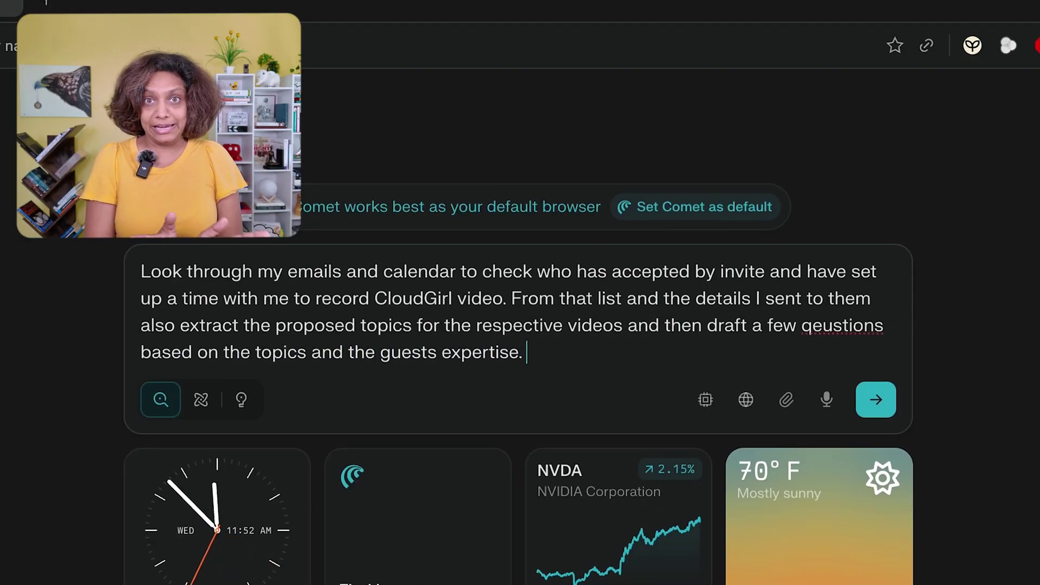
pyautogui.write('Create')
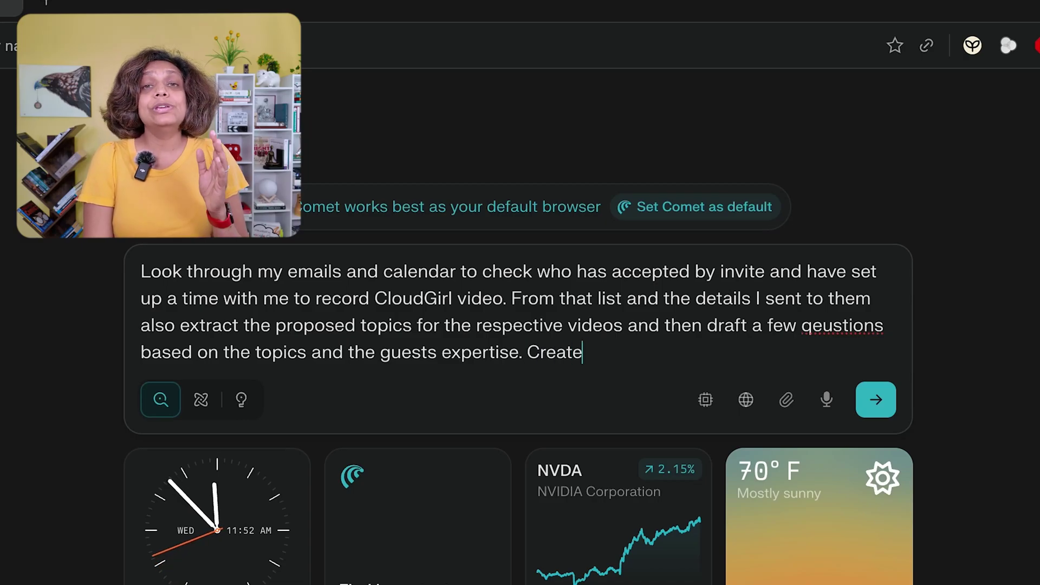
pyautogui.write(' a seepartte list of questions for each of the guest')
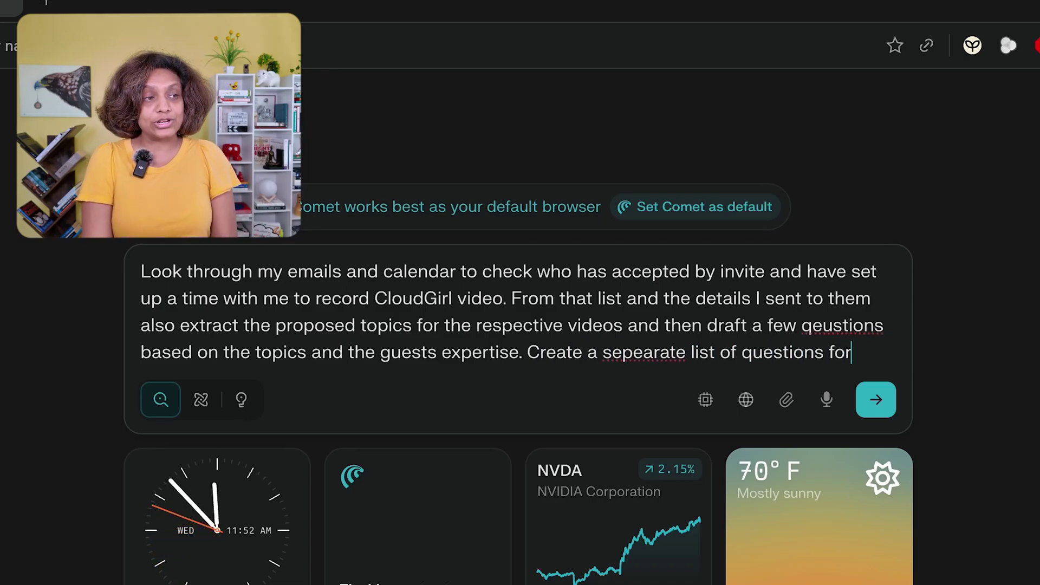
pyautogui.write('.')
pyautogui.moveTo(512, 285); pyautogui.dragTo(870, 314)
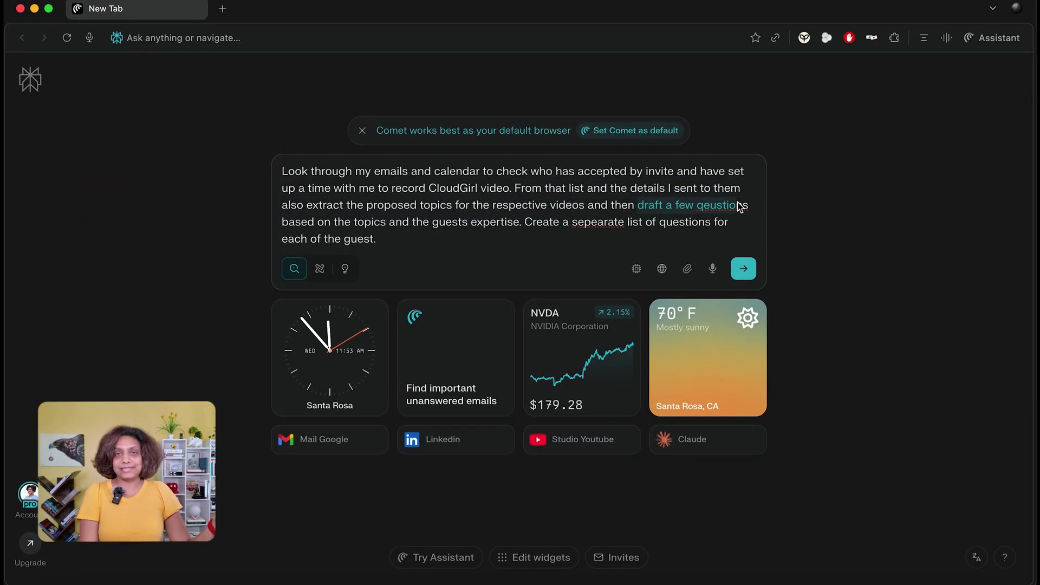
pyautogui.click(423, 225)
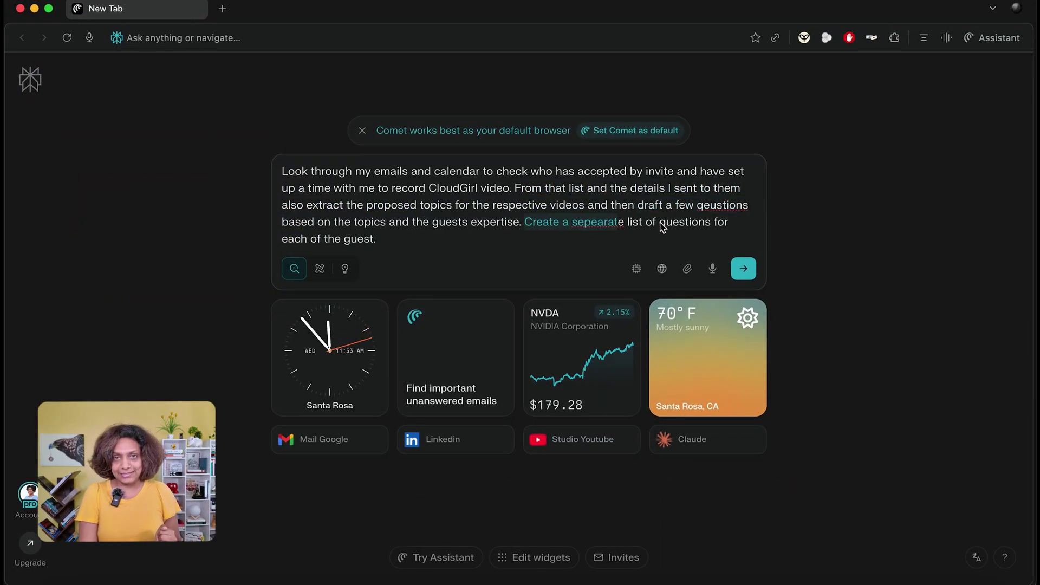
# Send the guest-question request, dismiss the Upgrade to Max banner, review the no-bookings reply, then open a new tab.
pyautogui.click(744, 268)
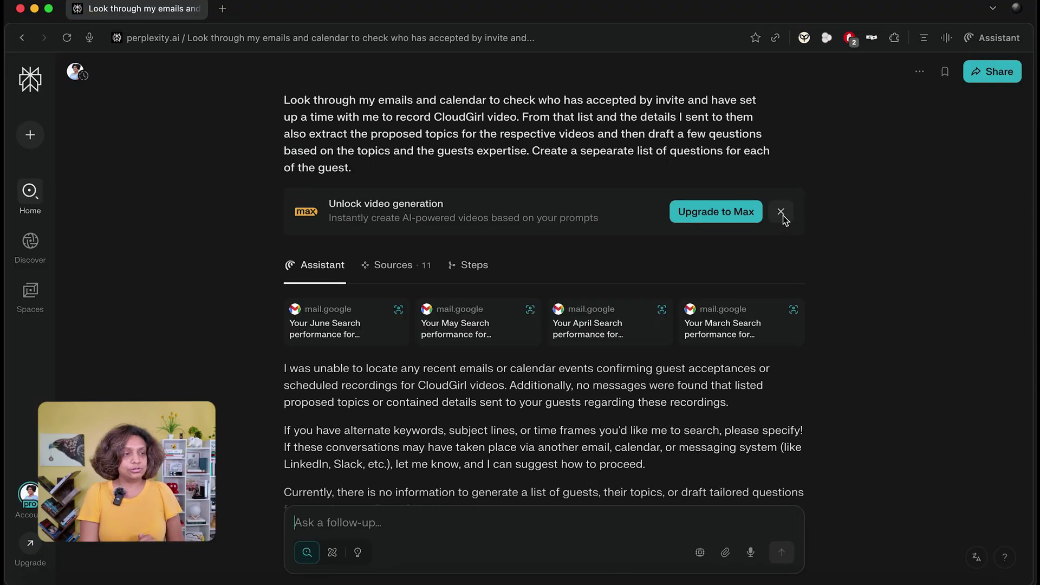
pyautogui.click(784, 216)
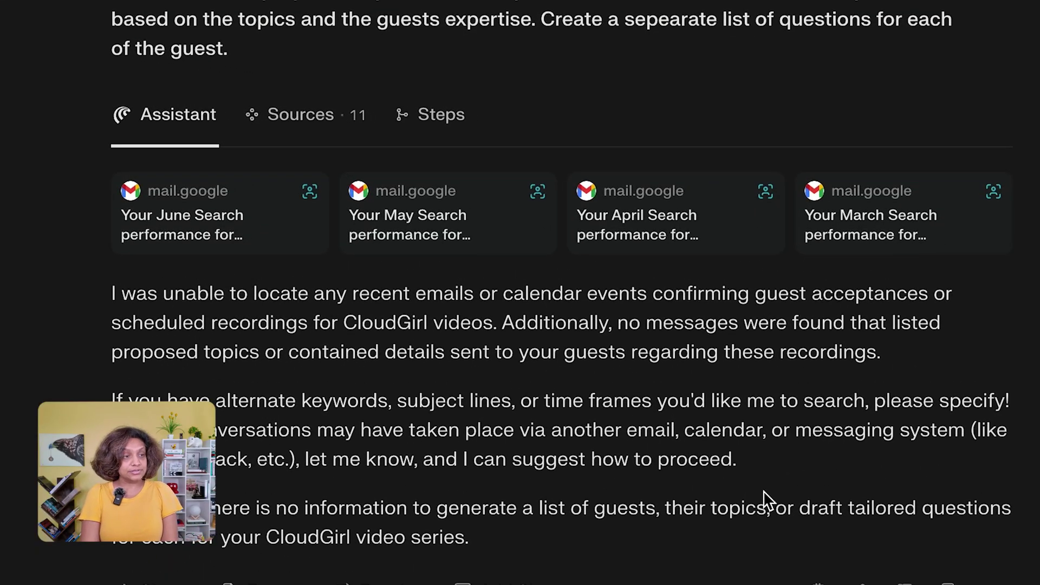
pyautogui.scroll(5, 660, 338)
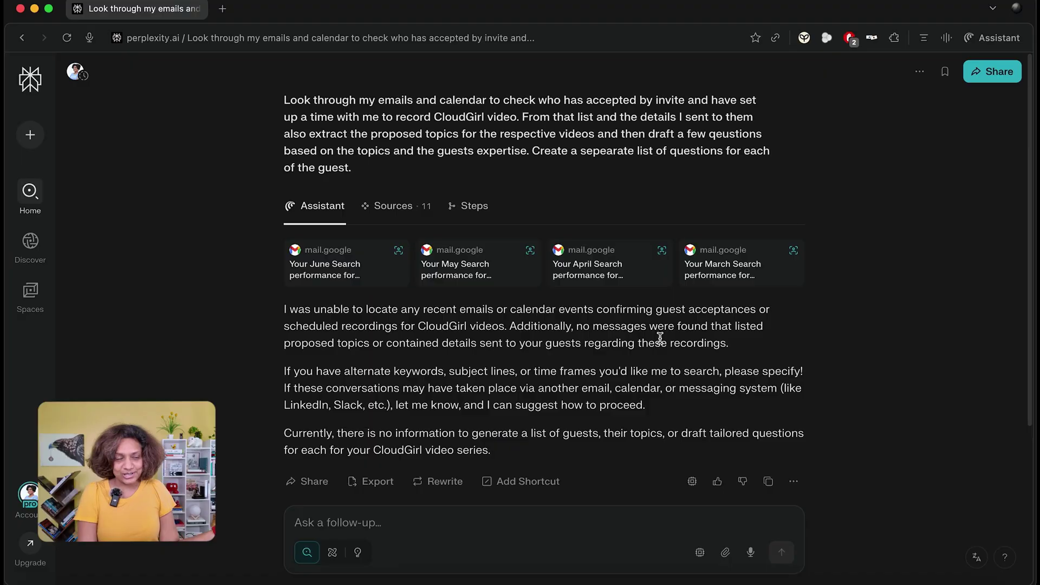
pyautogui.scroll(-3, 660, 338)
pyautogui.scroll(3, 422, 135)
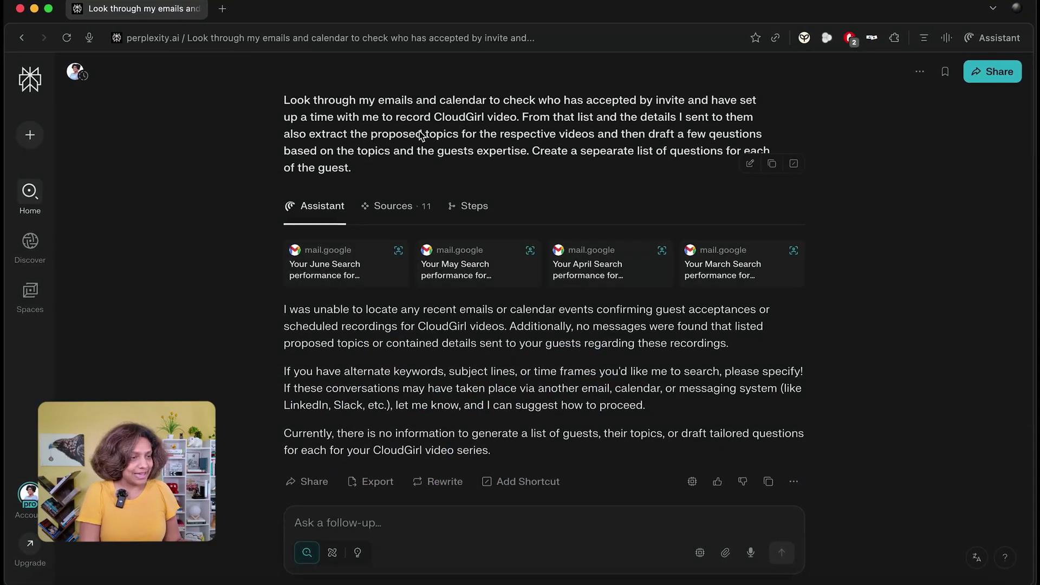
pyautogui.click(222, 10)
# Copy the TheCloudGirl Video event title from Google Calendar and start a follow-up: 'Interesting, must be called'.
pyautogui.write('cal')
pyautogui.press('Return')
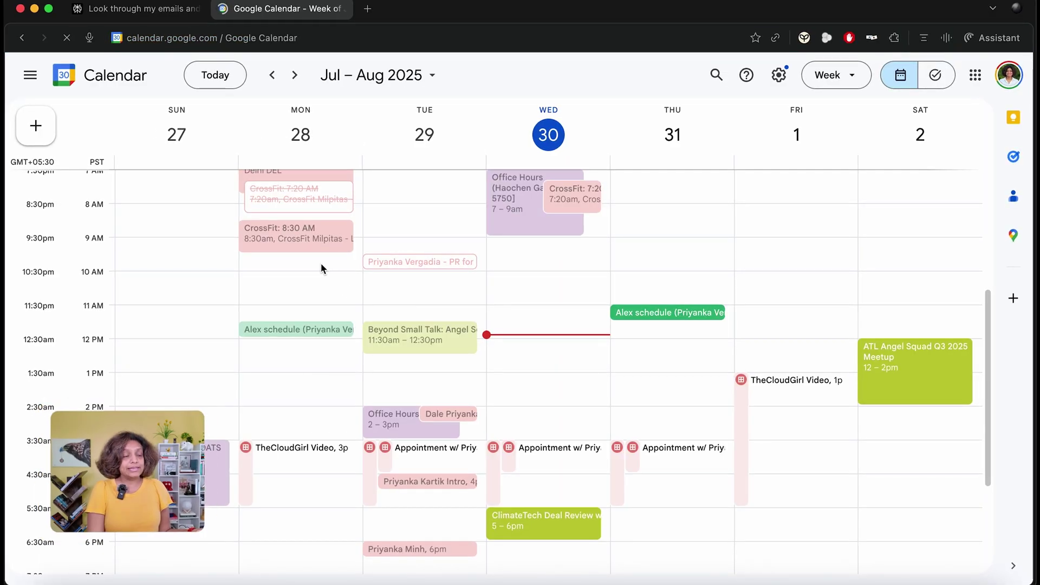
pyautogui.scroll(-2, 323, 303)
pyautogui.click(307, 362)
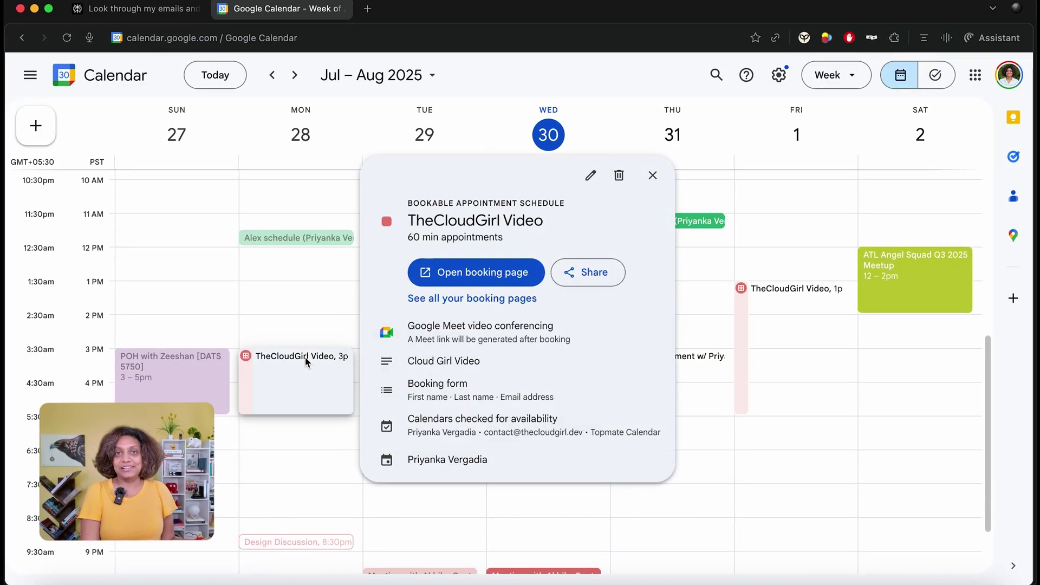
pyautogui.moveTo(488, 223); pyautogui.dragTo(549, 223)
pyautogui.hotkey('ctrl', 'c')
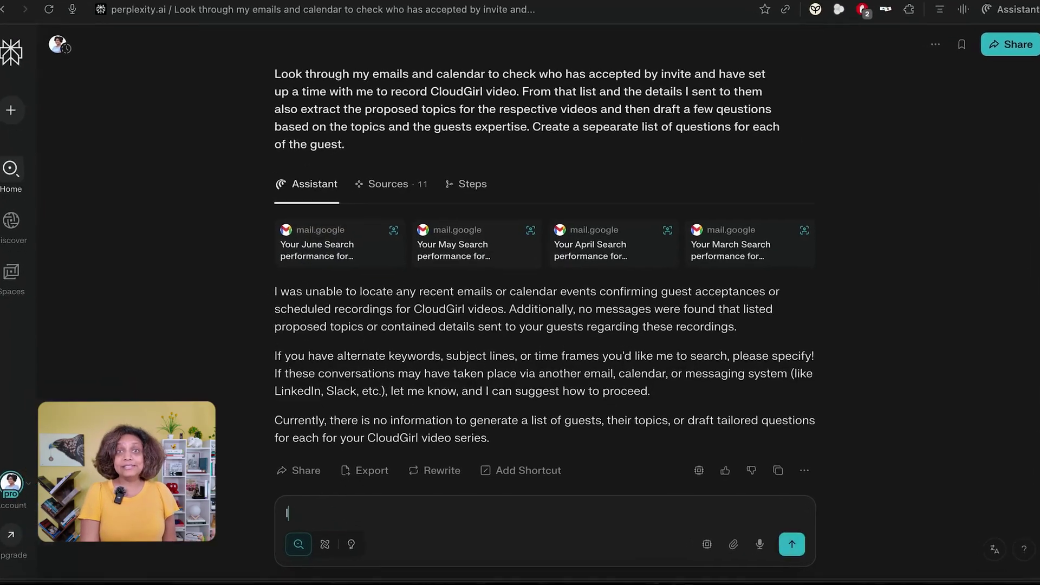
pyautogui.write('Interesting, m')
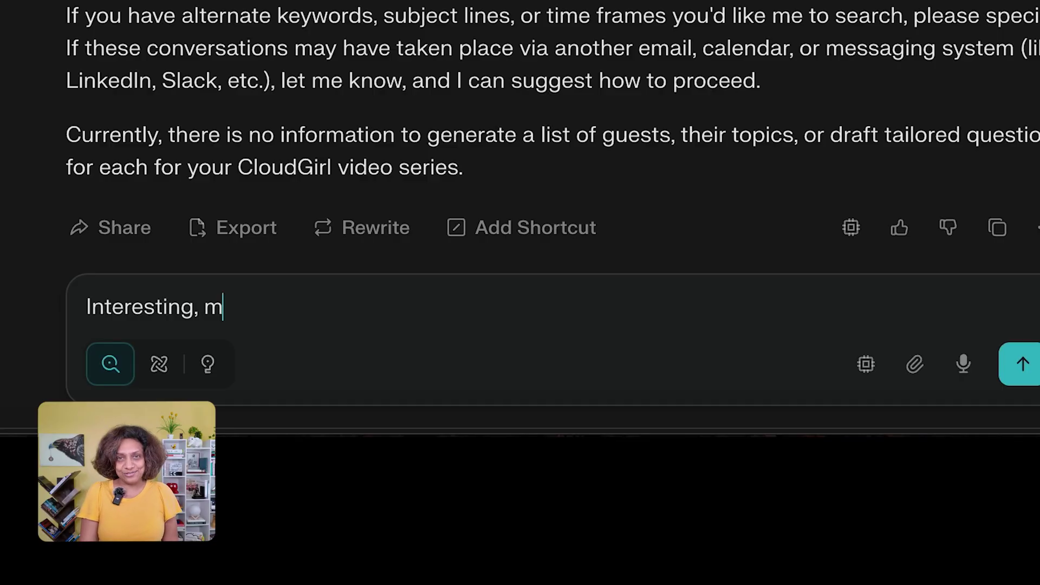
pyautogui.write('ust be called')
# Finish the follow-up with 'TheCloudGirl Video in the calendar', send it, and review both guests' questions.
pyautogui.hotkey('ctrl', 'v')
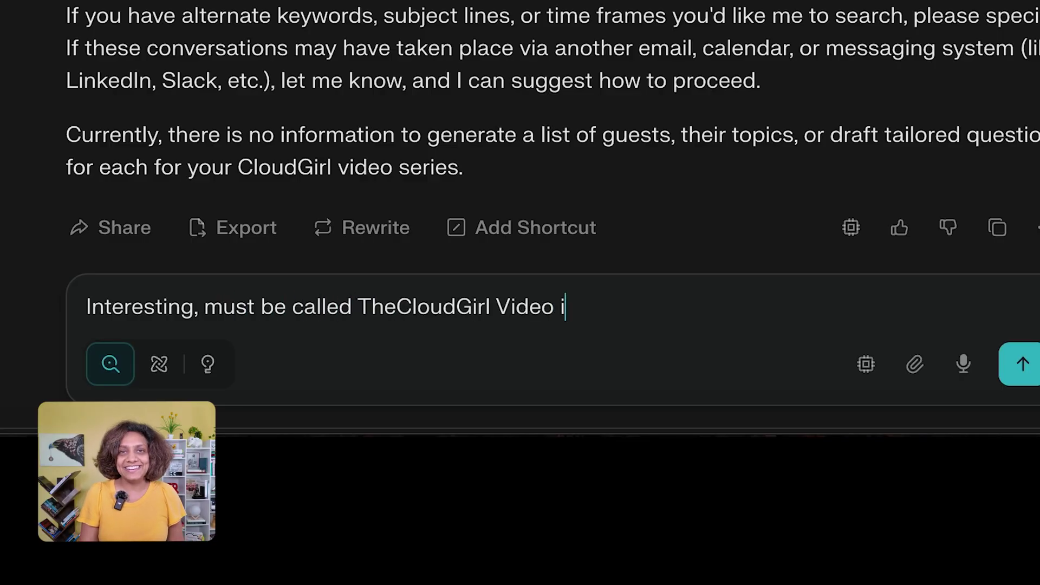
pyautogui.write('in the calendar')
pyautogui.press('Return')
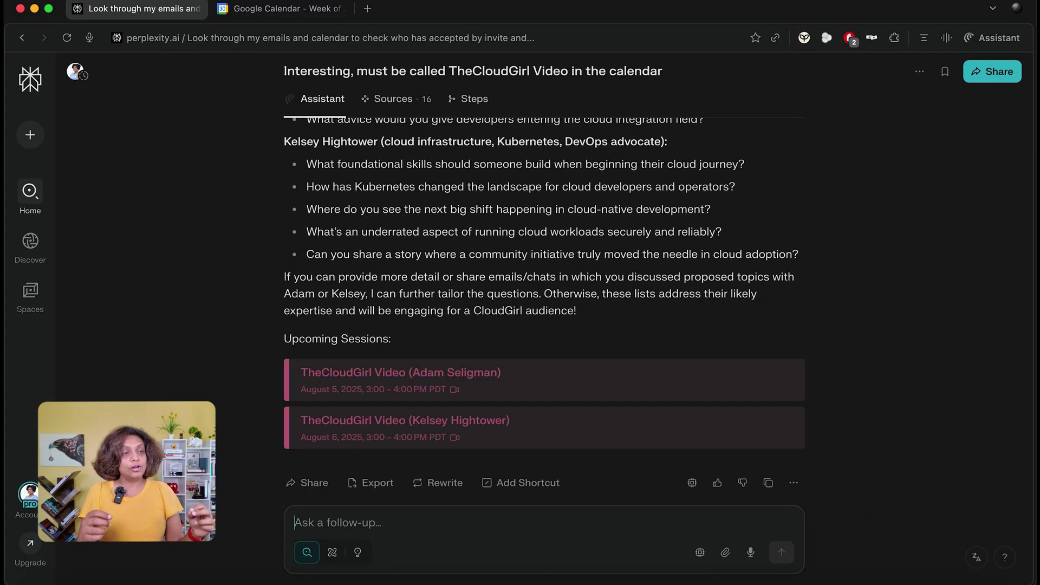
pyautogui.scroll(5, 355, 287)
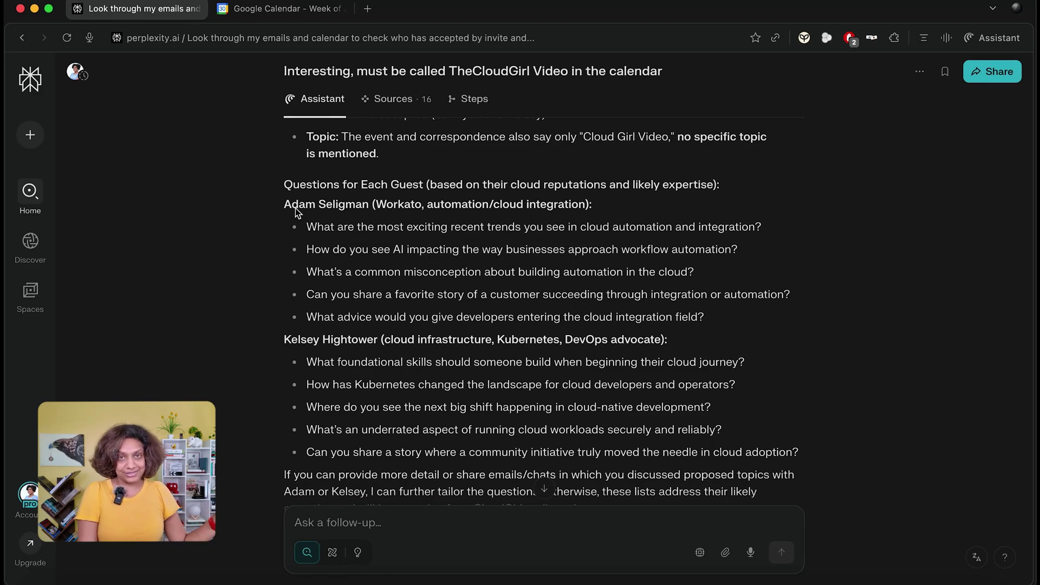
pyautogui.scroll(-1, 401, 400)
pyautogui.scroll(-3, 401, 400)
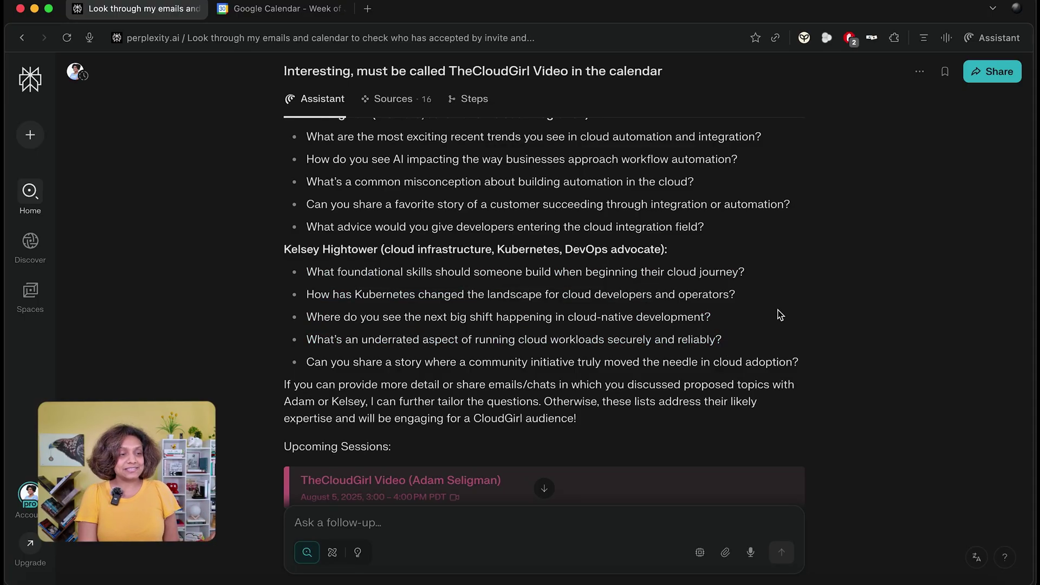
pyautogui.scroll(-3, 381, 362)
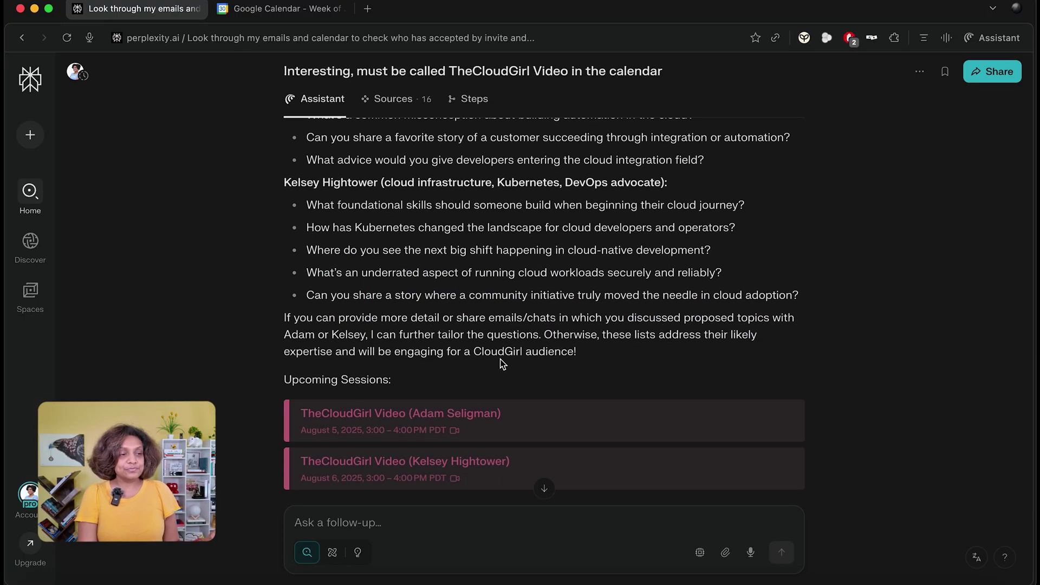
pyautogui.scroll(-1, 581, 348)
# Ask the assistant to 'Add these questions to the respective invite.' and return to Google Calendar.
pyautogui.click(434, 550)
pyautogui.write('Add these questi')
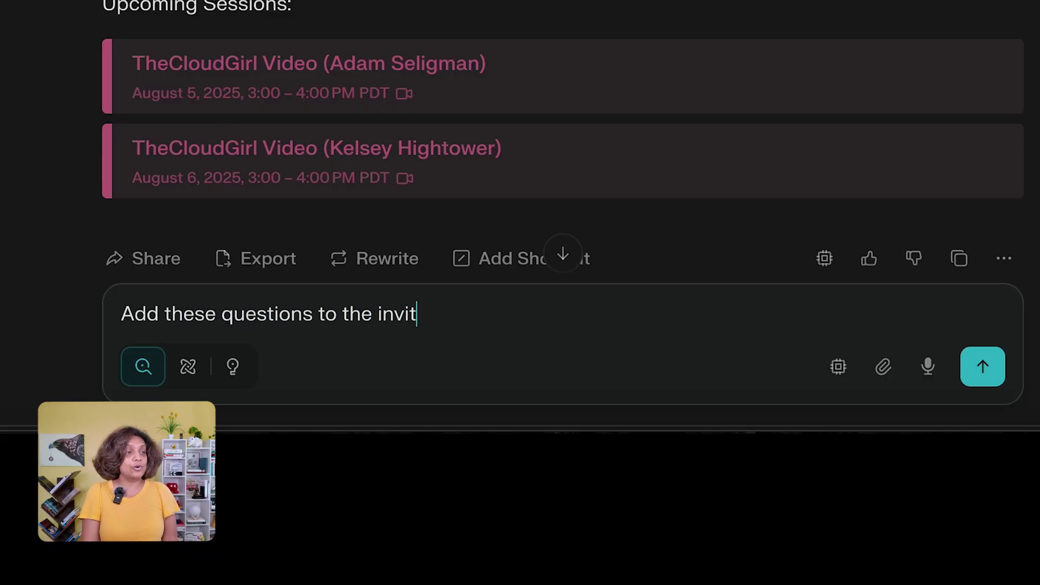
pyautogui.write('ons to the respective invite.')
pyautogui.press('Return')
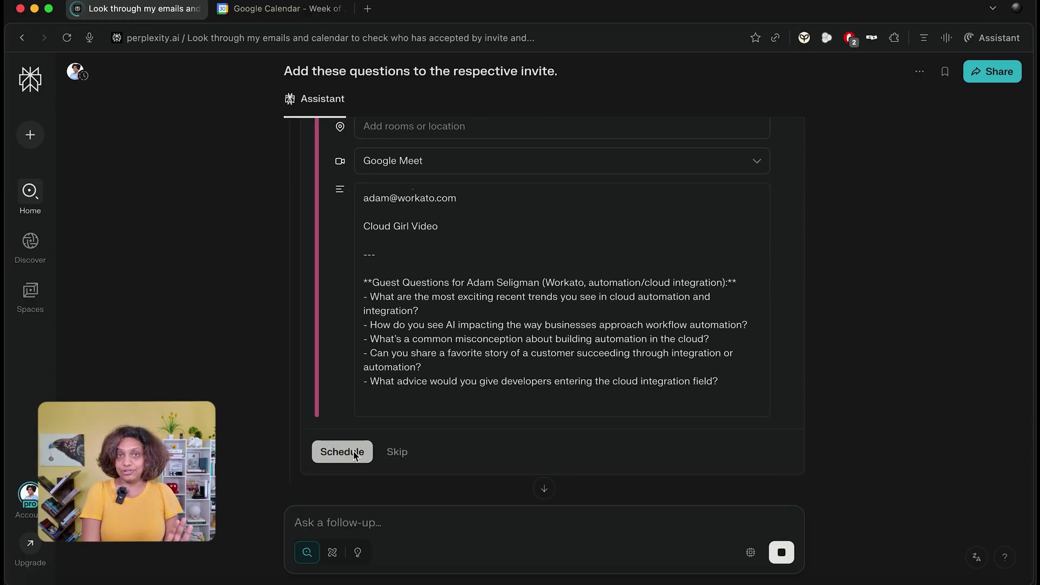
pyautogui.scroll(1, 409, 260)
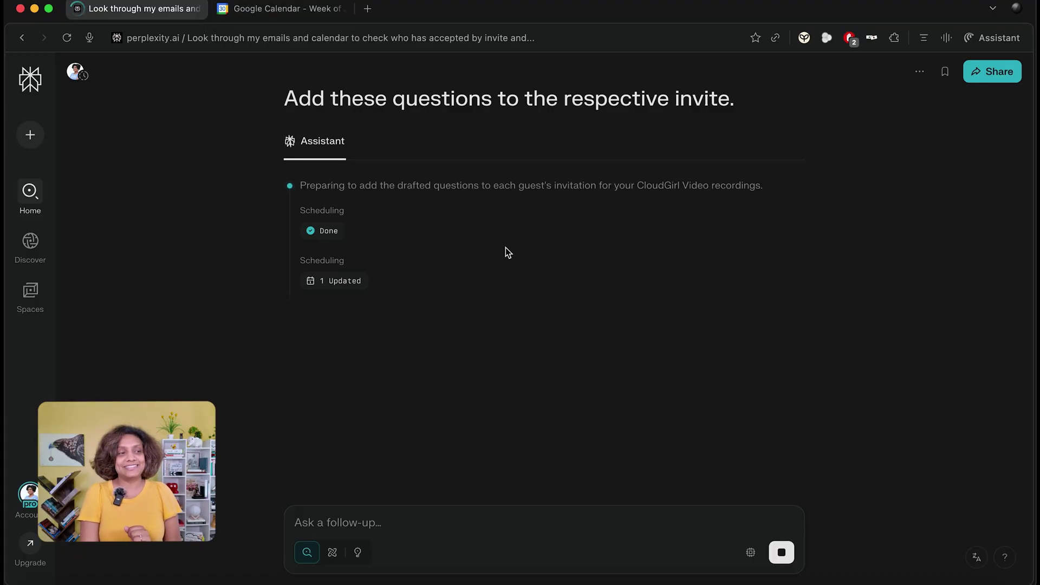
pyautogui.click(265, 16)
# Go to the week of August 3–9 and check the Tuesday and Wednesday TheCloudGirl Video events.
pyautogui.press('Escape')
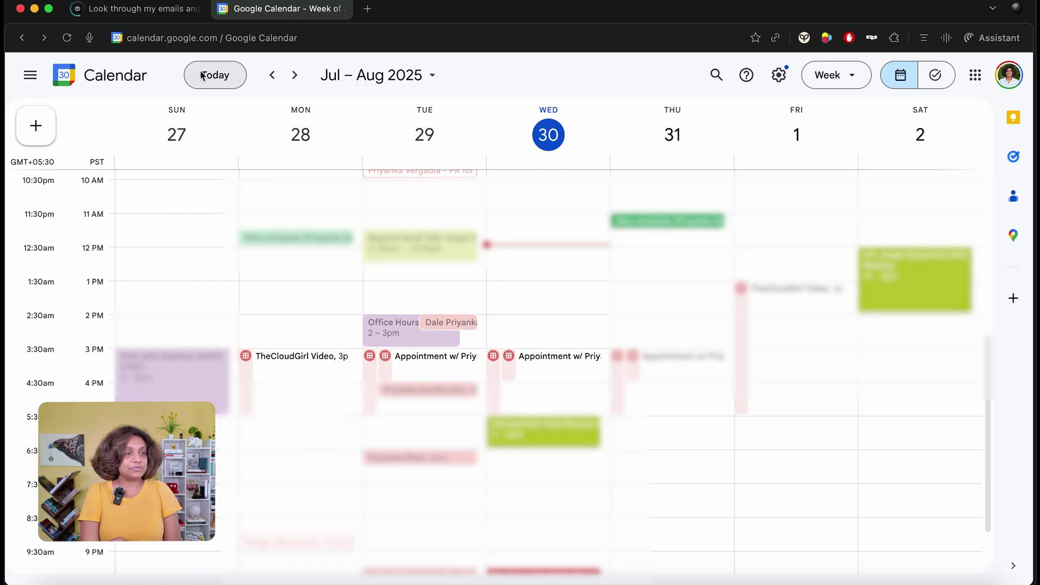
pyautogui.click(294, 75)
pyautogui.click(429, 361)
pyautogui.scroll(-3, 244, 325)
pyautogui.click(560, 374)
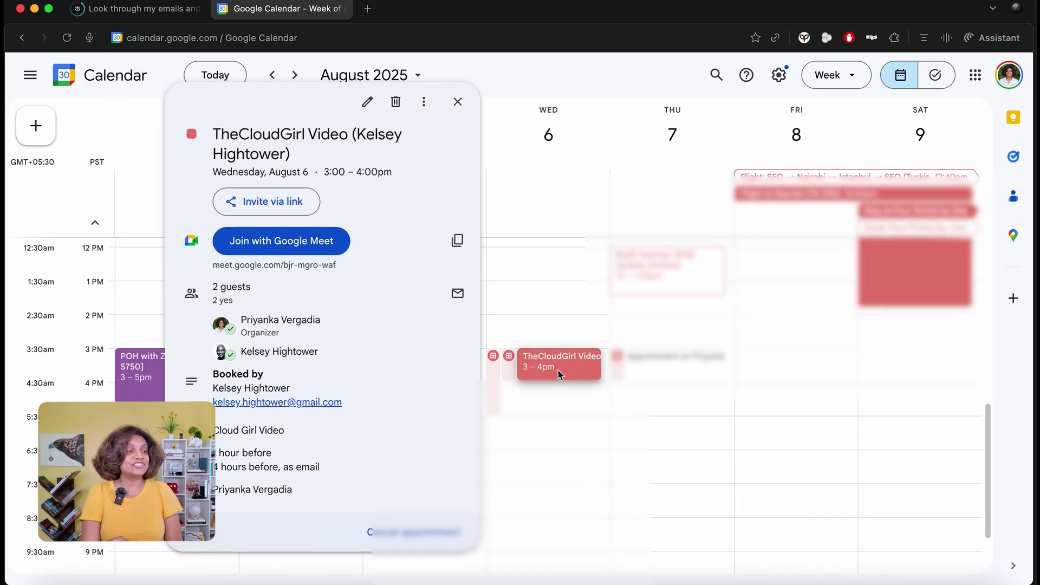
pyautogui.click(562, 362)
# Accept the Tuesday TheCloudGirl Video invitation, recheck Wednesday's event, and return to the assistant's progress.
pyautogui.click(437, 368)
pyautogui.click(234, 538)
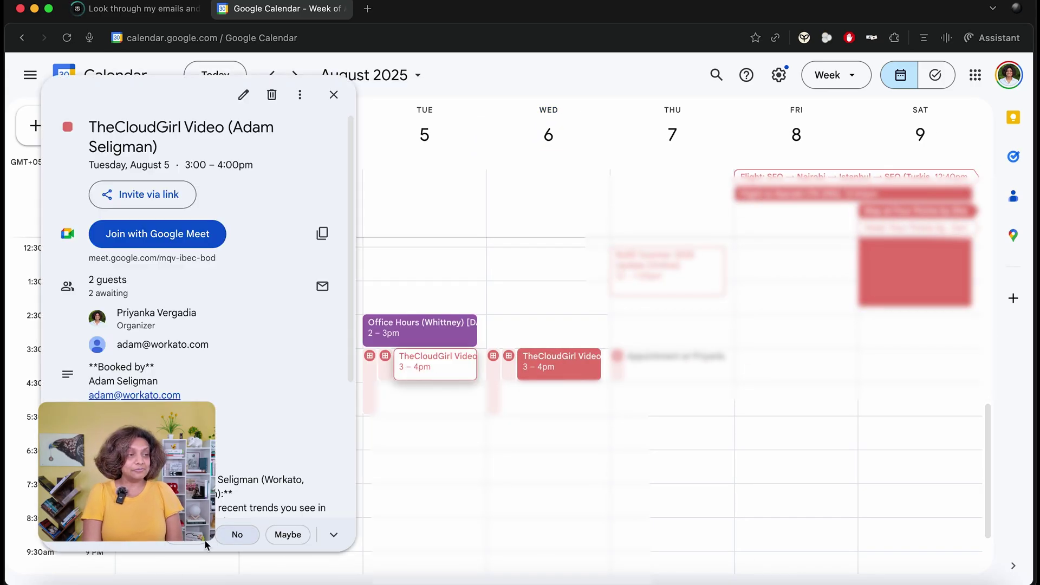
pyautogui.click(529, 365)
pyautogui.click(144, 9)
pyautogui.scroll(5, 434, 227)
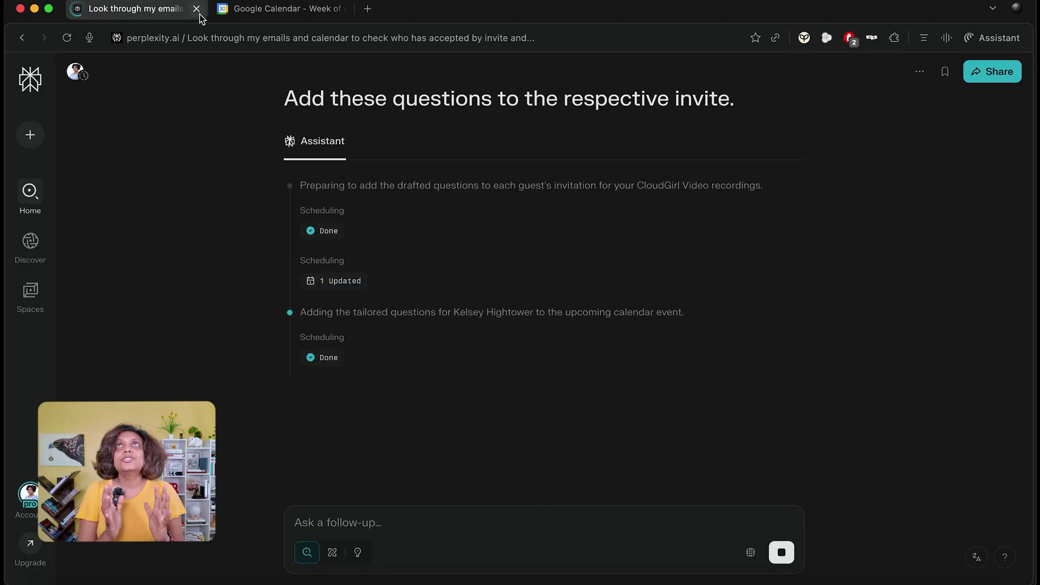